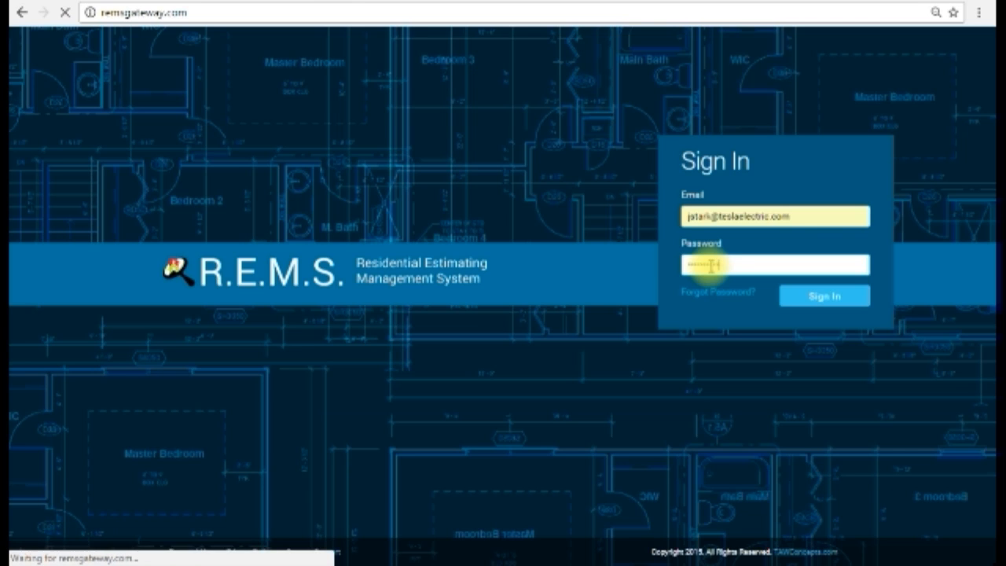
Sign in with the credentials already filled in and start a new home builder account
click(817, 299)
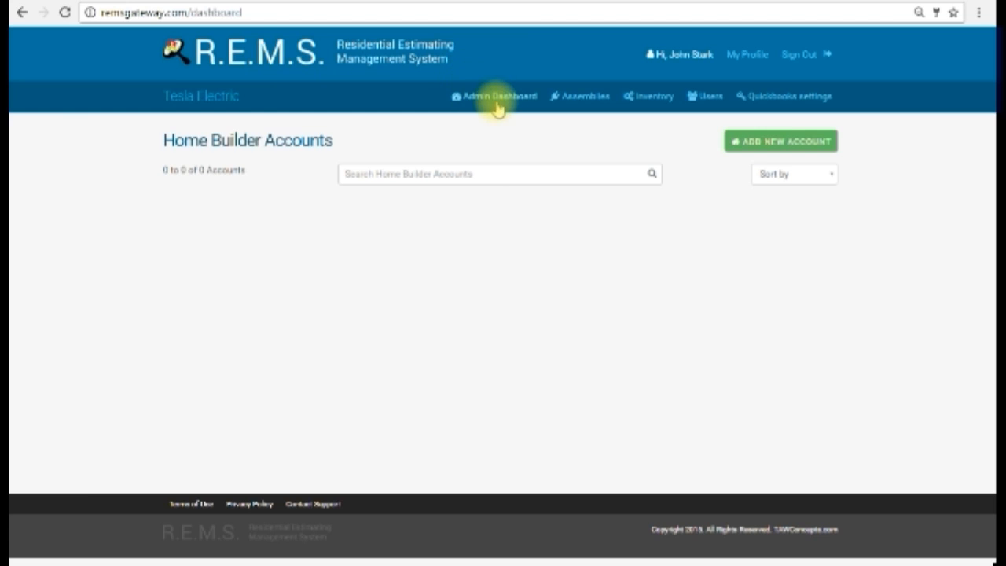
click(740, 148)
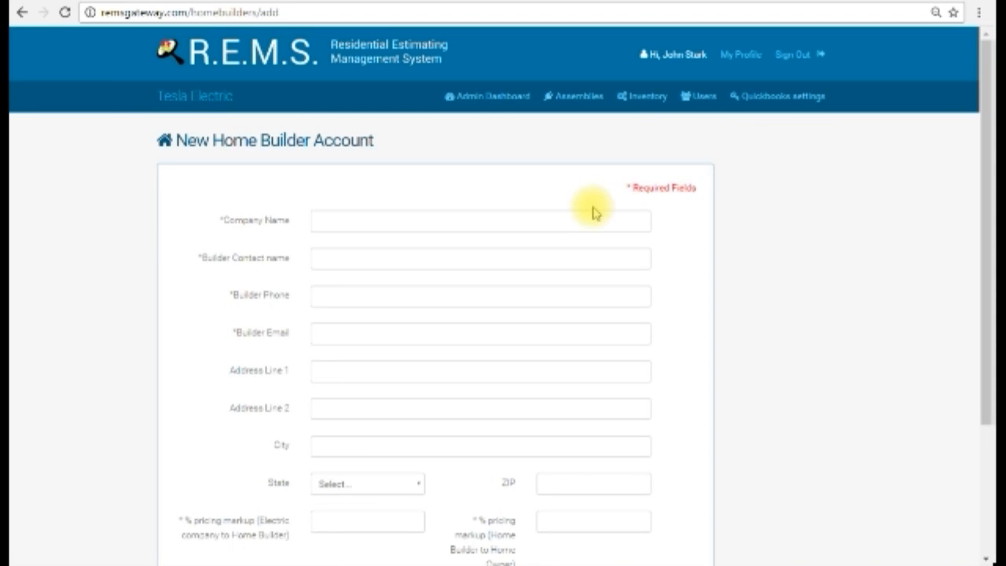
Examine the fields of the new home builder account form, from company name down to the pricing markups
scroll(862, 264, down, 1)
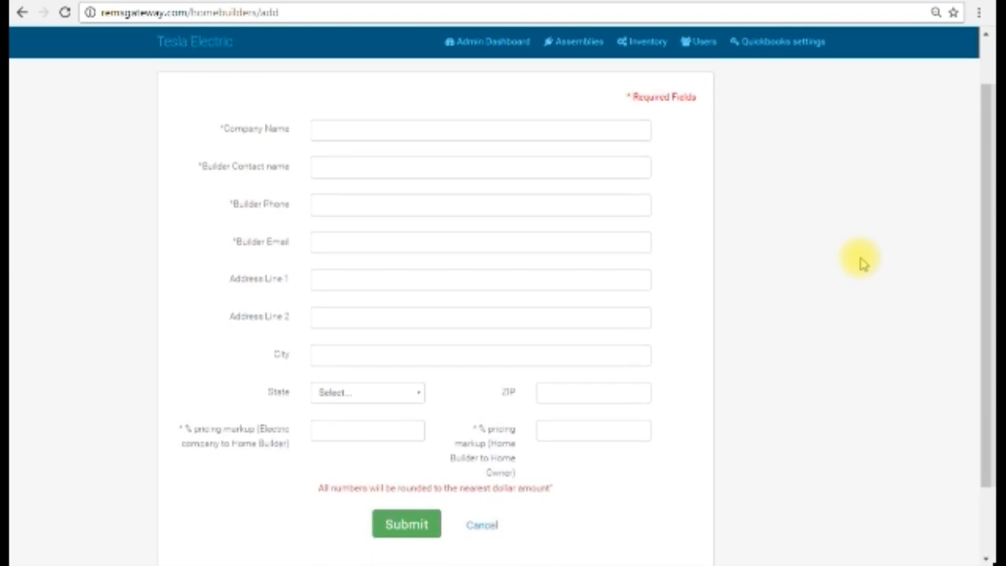
scroll(862, 264, up, 1)
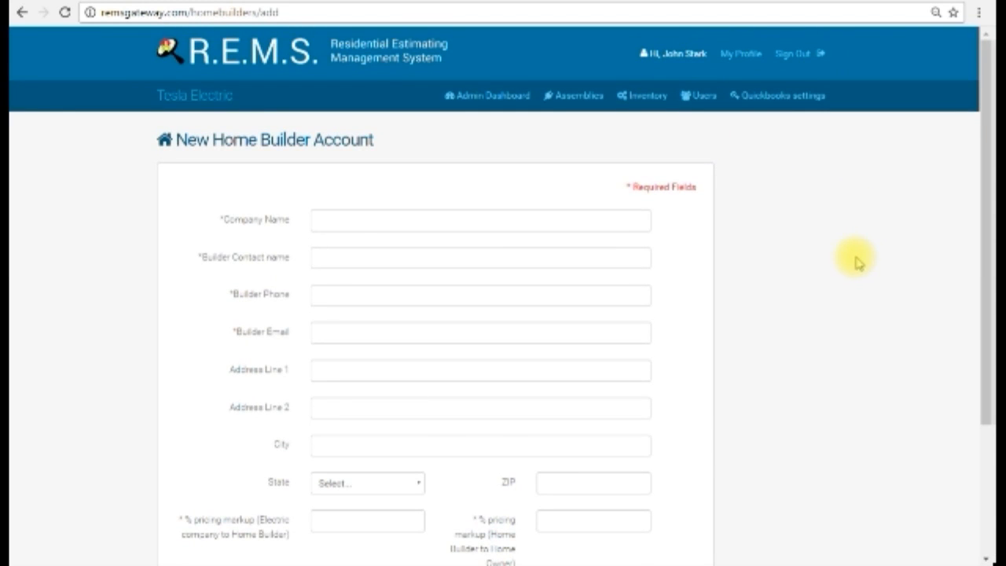
scroll(862, 264, down, 1)
scroll(862, 264, up, 1)
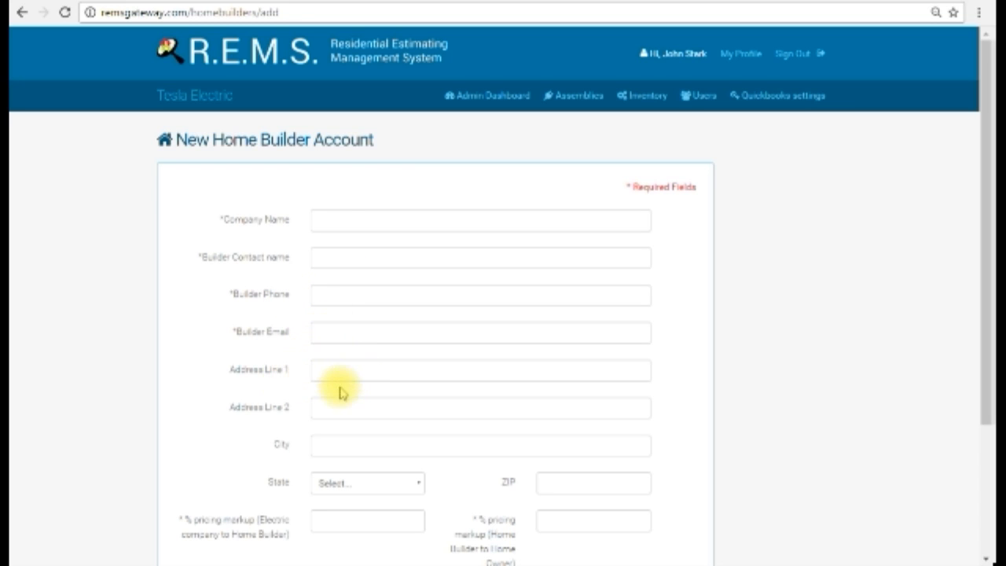
scroll(339, 391, down, 3)
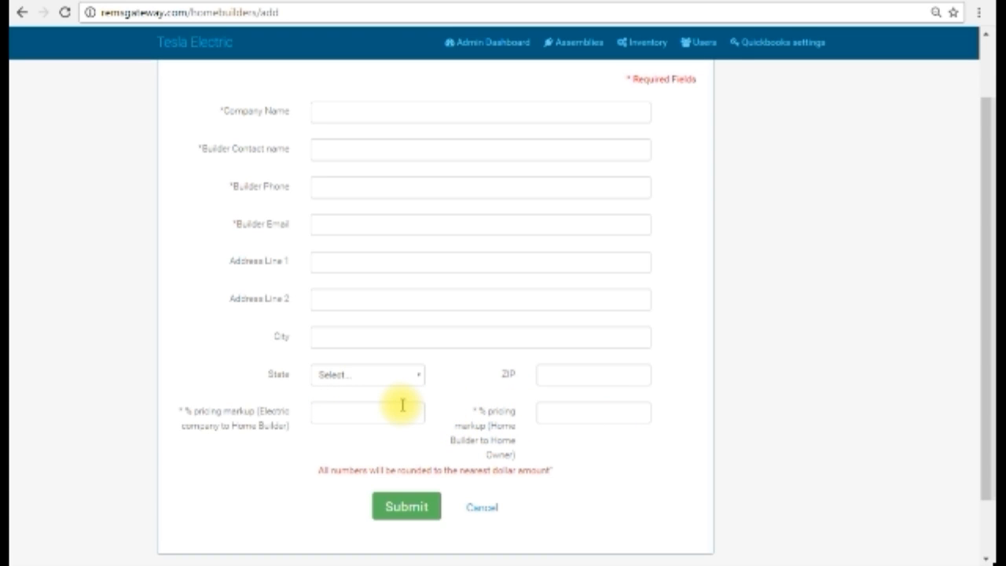
scroll(401, 404, up, 2)
scroll(402, 405, down, 2)
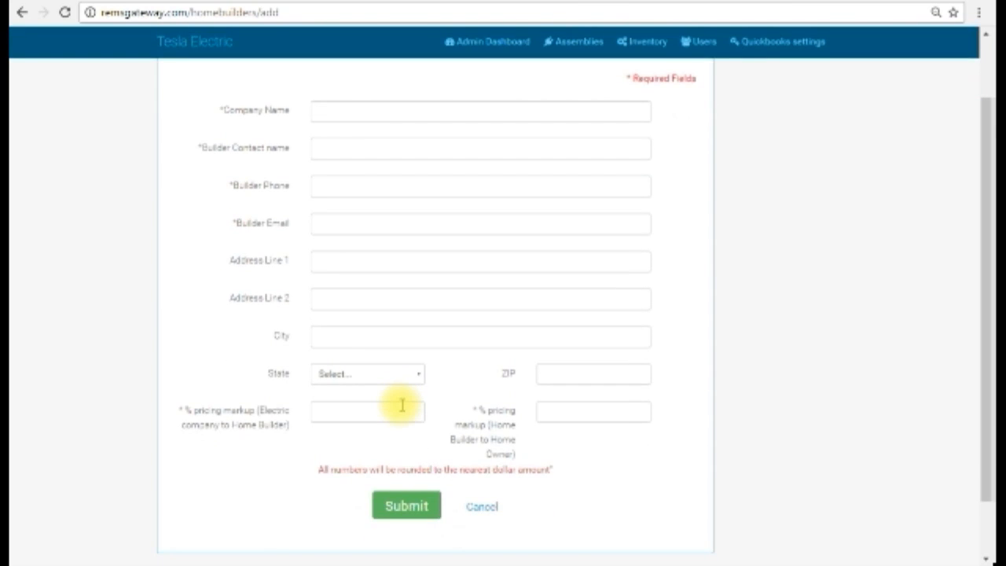
scroll(401, 405, up, 2)
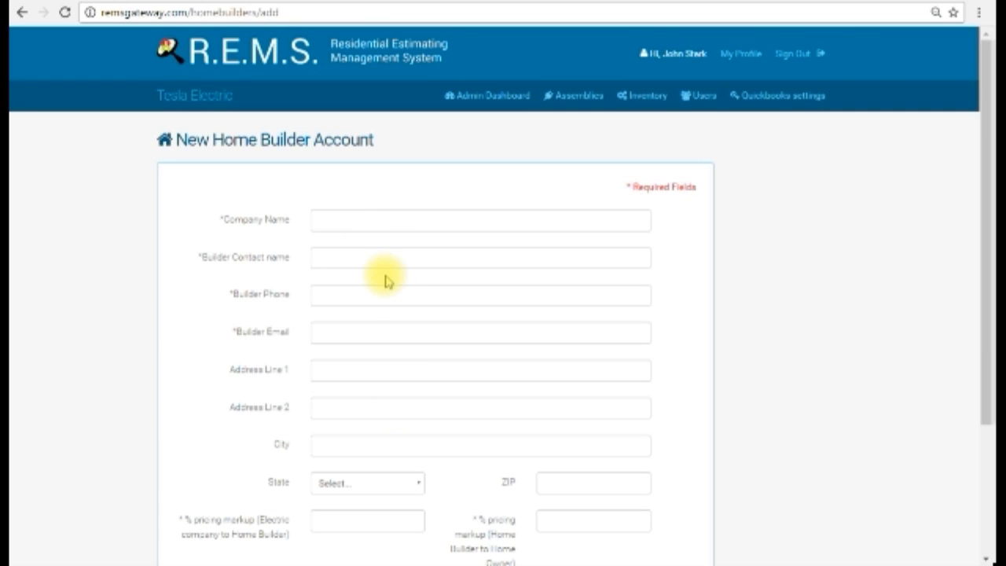
Enter Original Homes as the company name and autofill the phone, email and address from the first saved entry
click(367, 228)
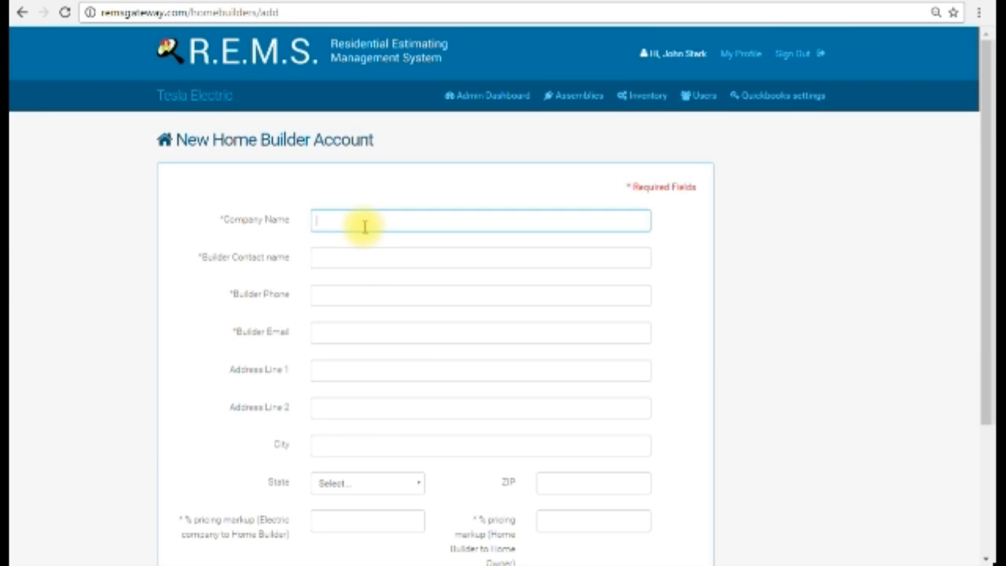
text(Original Homes)
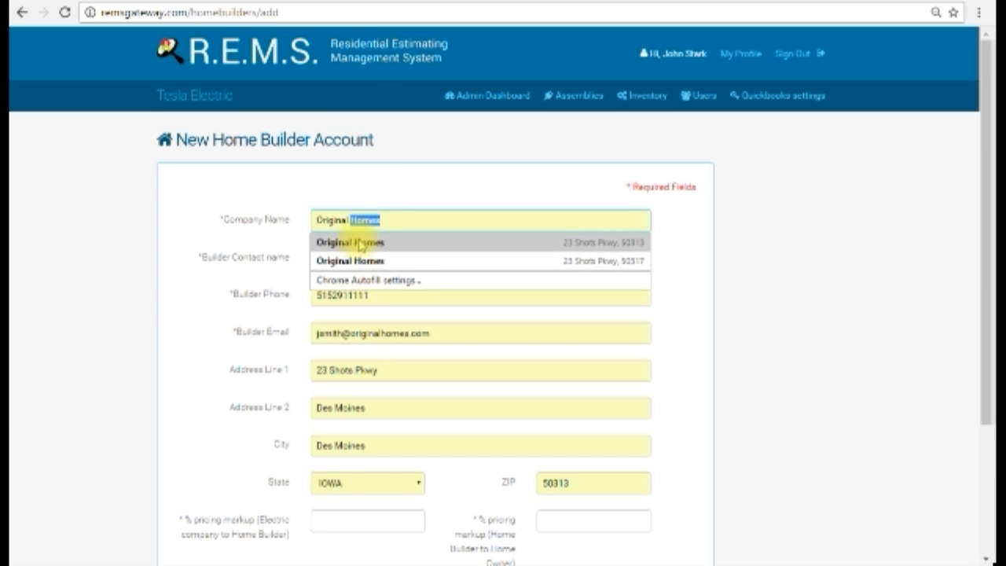
click(360, 243)
Enter the builder contact's full name in the new account form
click(394, 258)
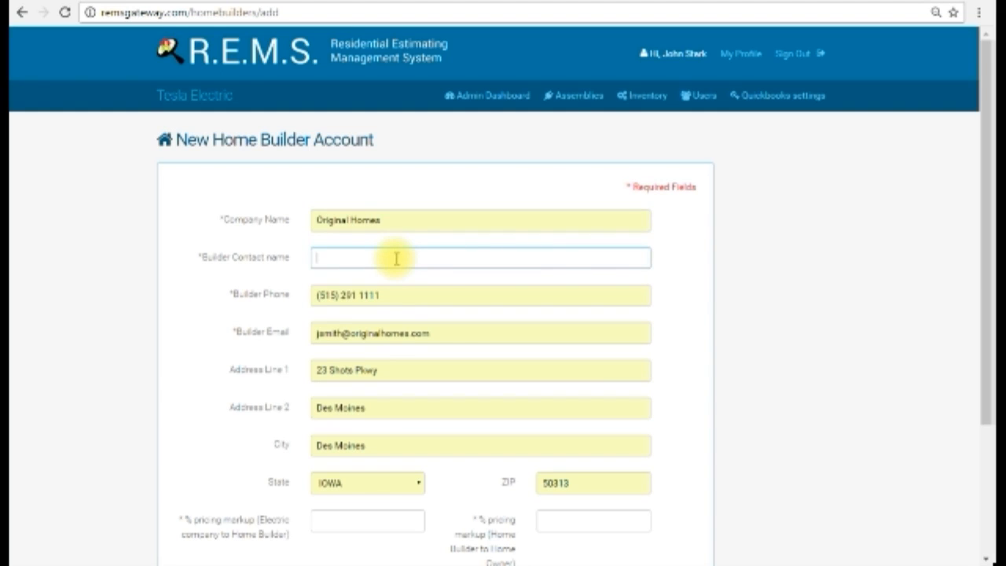
click(396, 258)
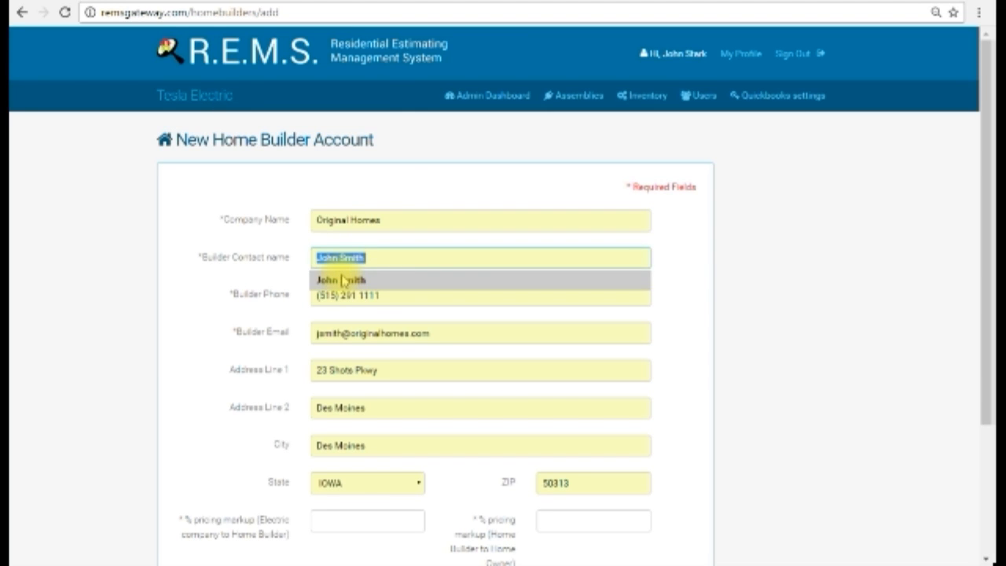
text(John Smith)
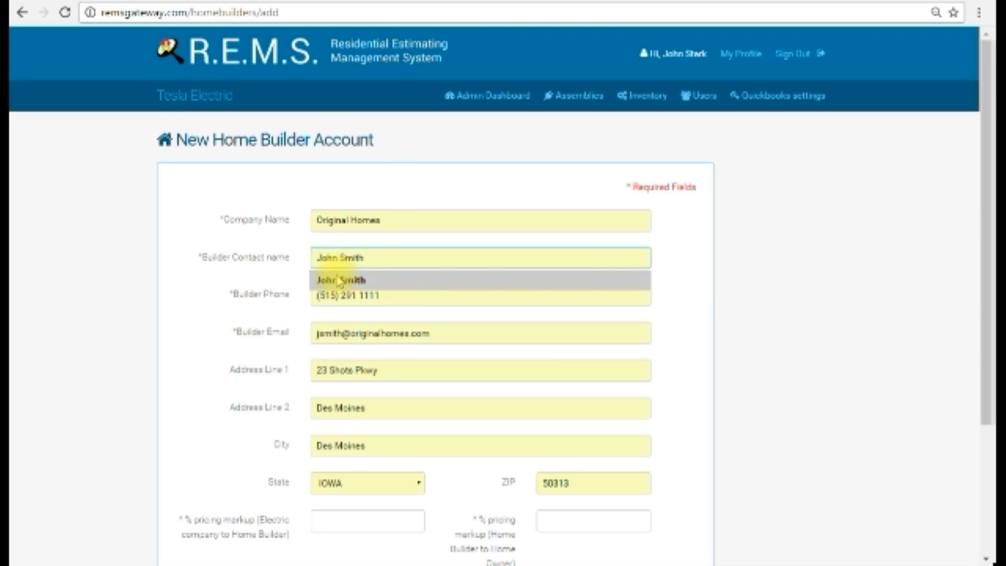
Keep the autofilled phone, email and first address line, and clear the second address line
click(393, 295)
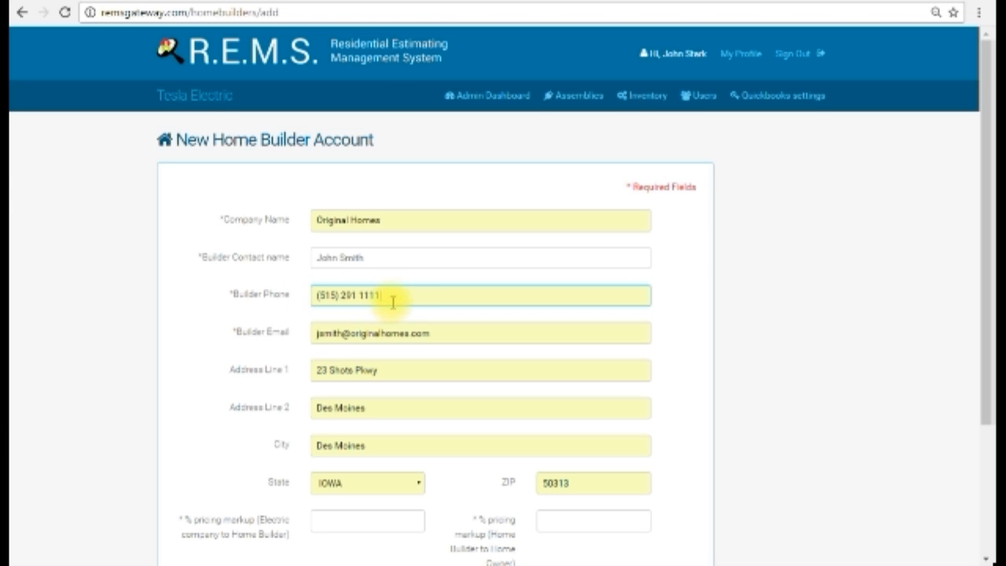
click(382, 297)
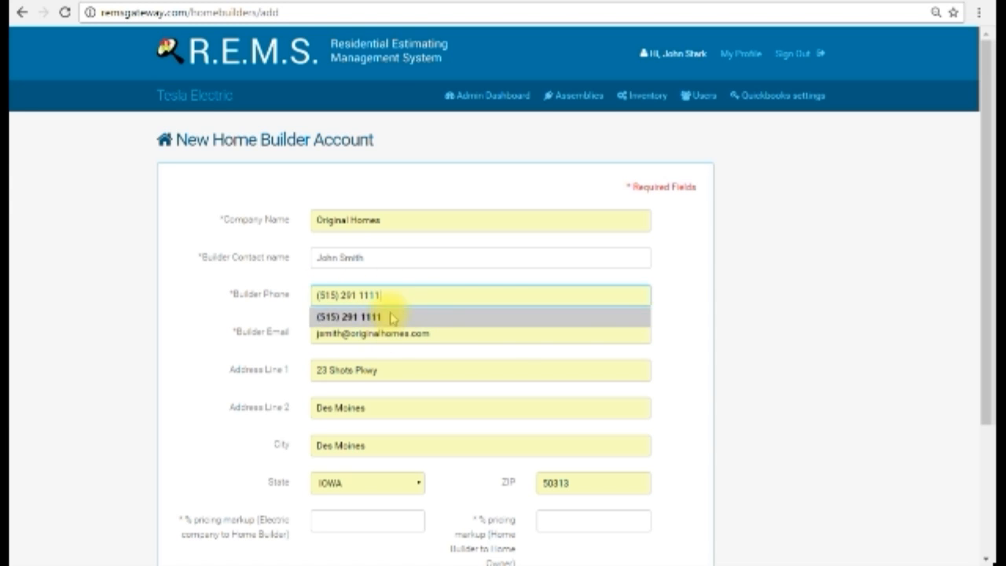
click(484, 351)
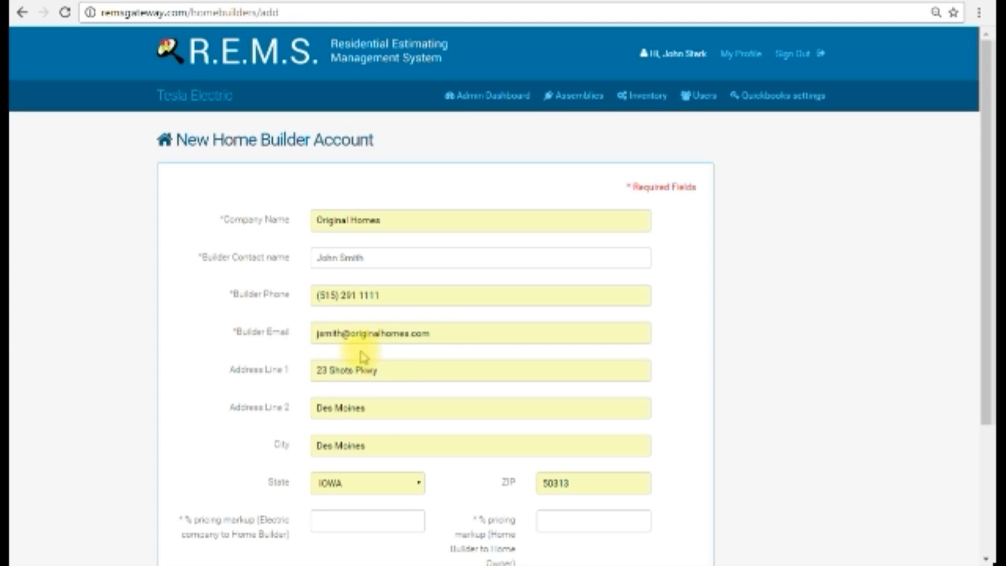
click(443, 337)
click(433, 370)
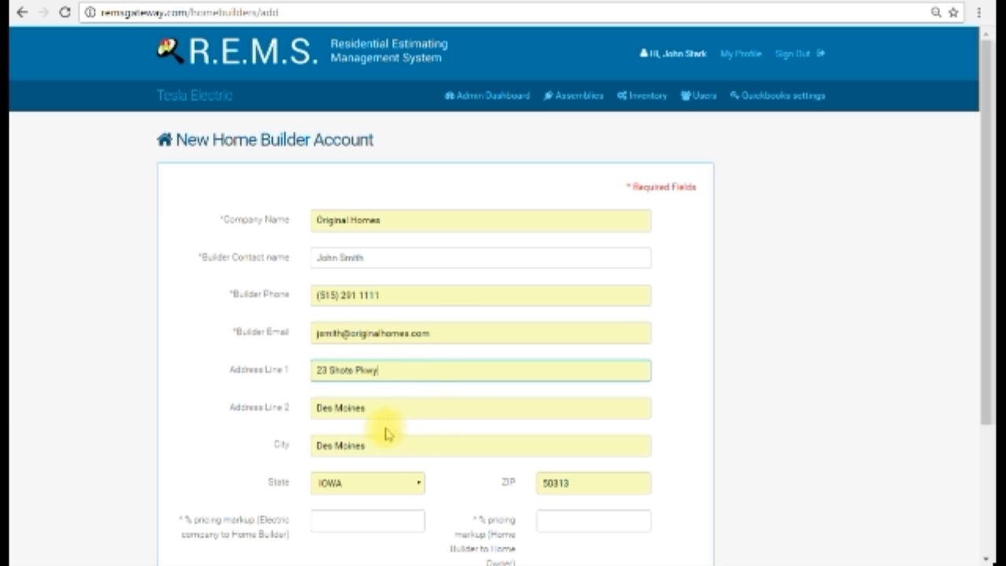
drag(386, 411, 289, 417)
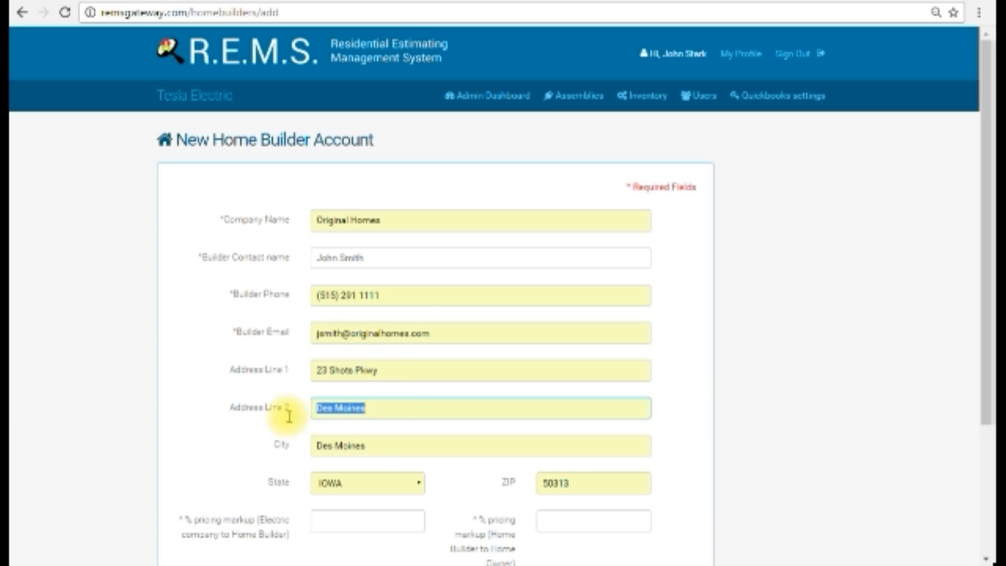
key(BackSpace)
Set the pricing markup from electric company to home builder to 8 percent
scroll(373, 445, down, 1)
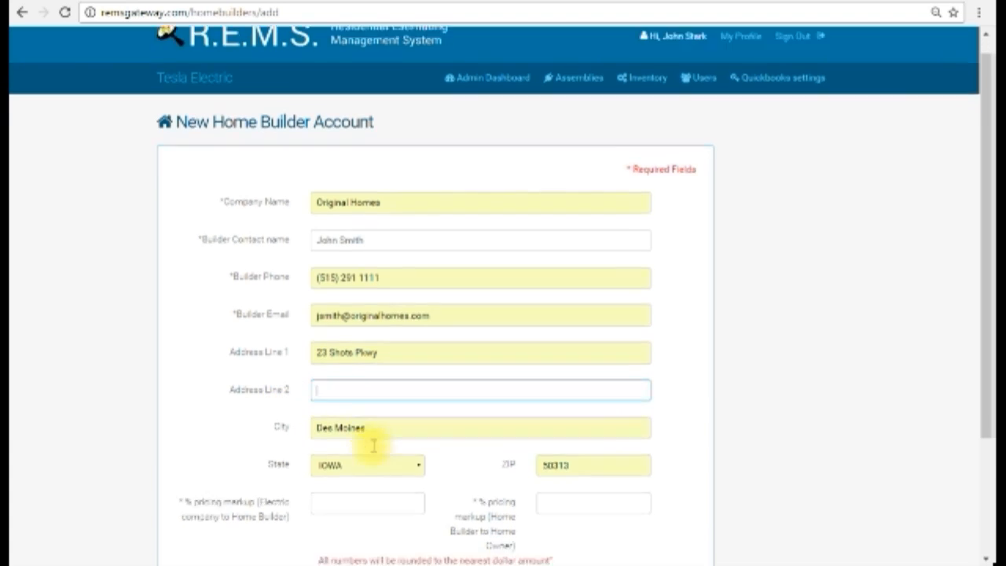
scroll(373, 445, down, 1)
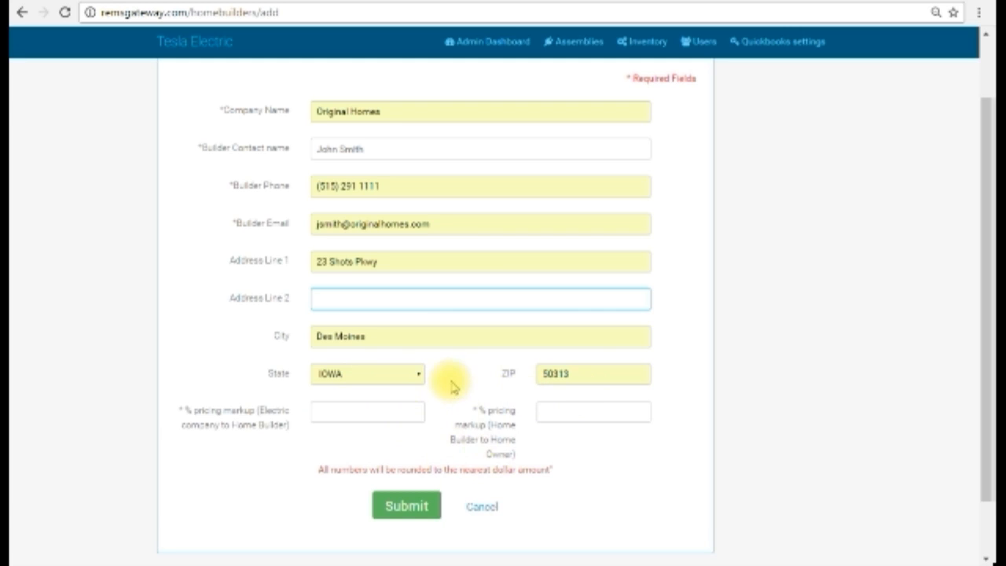
scroll(452, 385, up, 1)
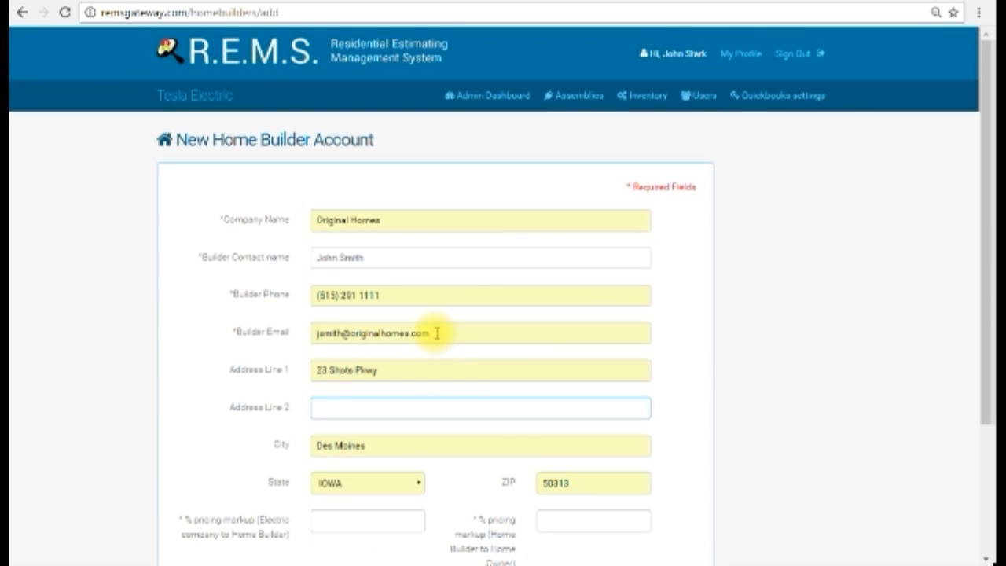
scroll(436, 333, down, 1)
scroll(436, 333, up, 1)
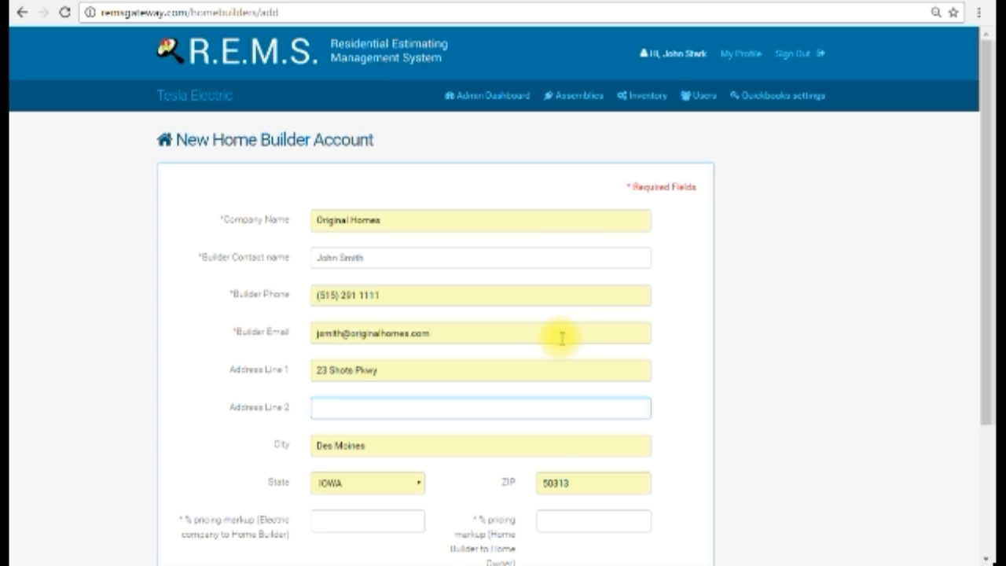
scroll(565, 334, down, 3)
click(357, 344)
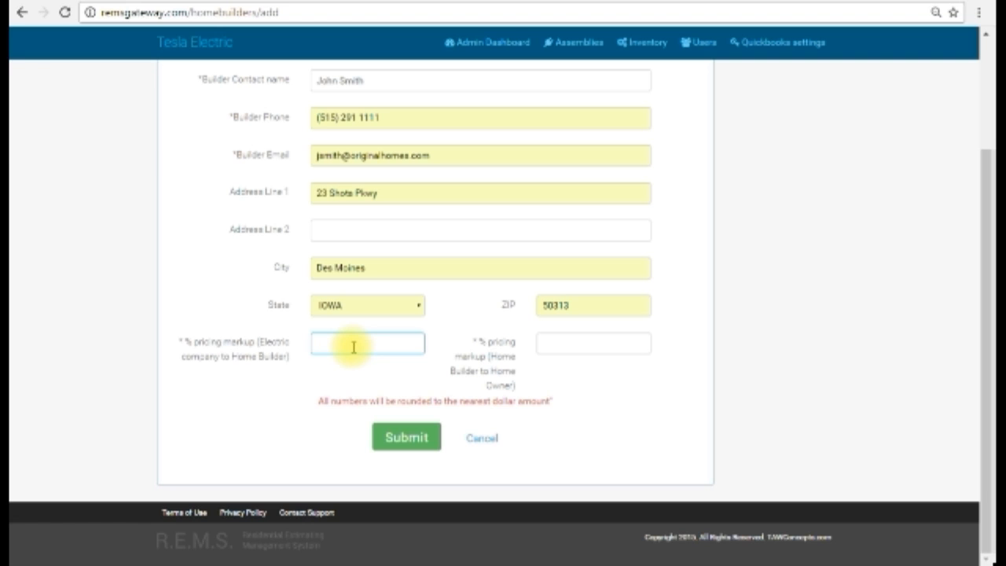
text(8)
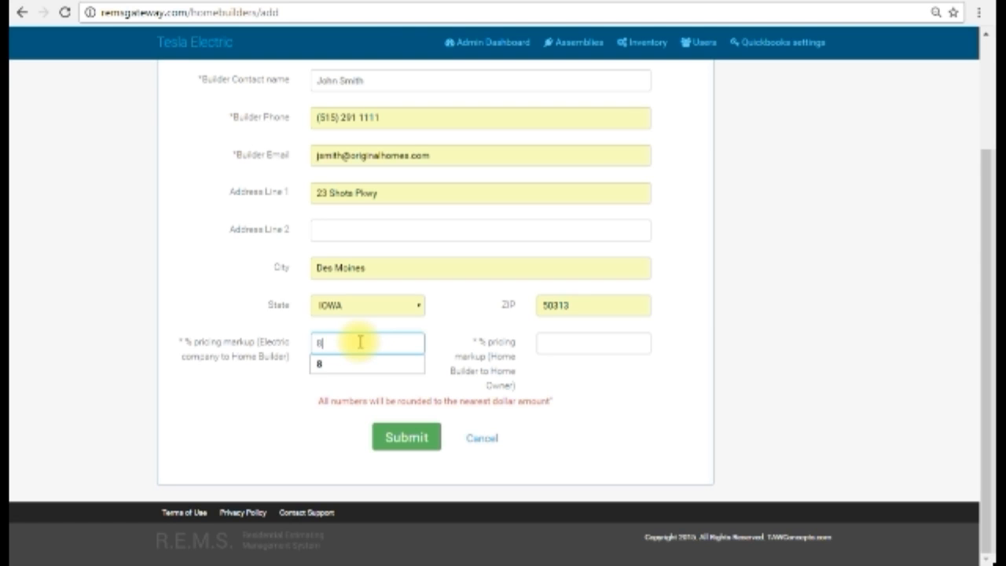
Set the pricing markup from home builder to home owner to 20 percent and submit the new builder account
scroll(382, 328, up, 1)
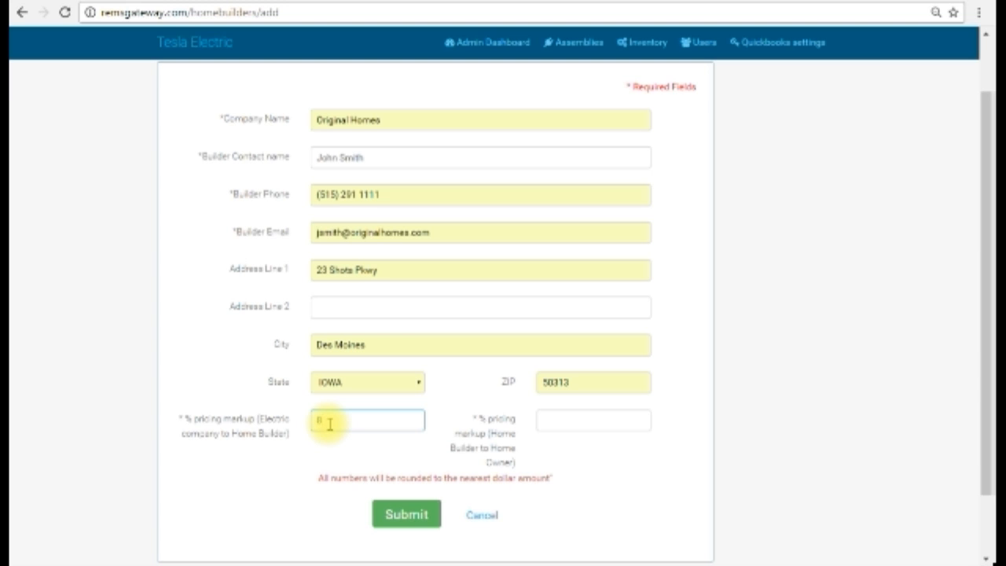
click(555, 424)
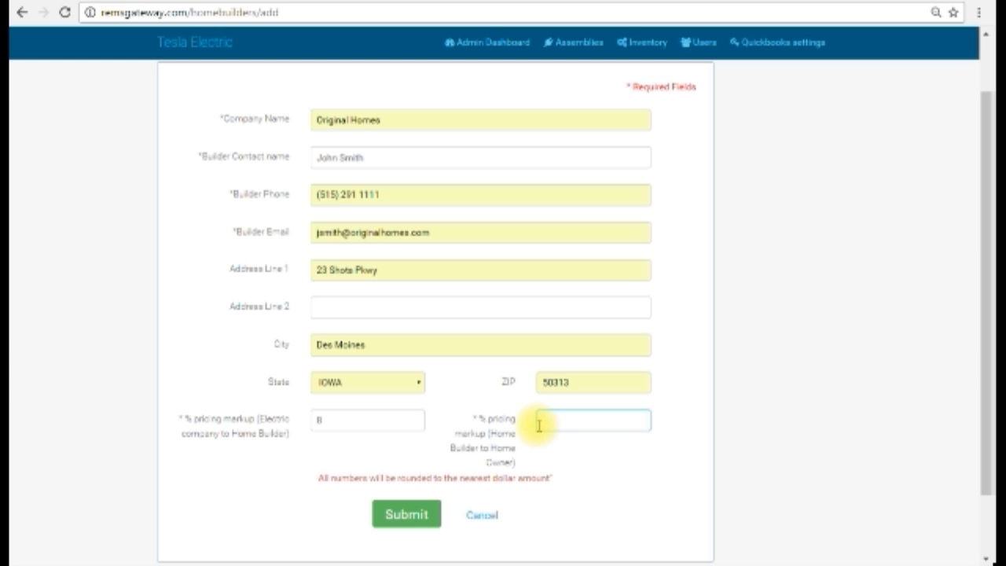
text(20)
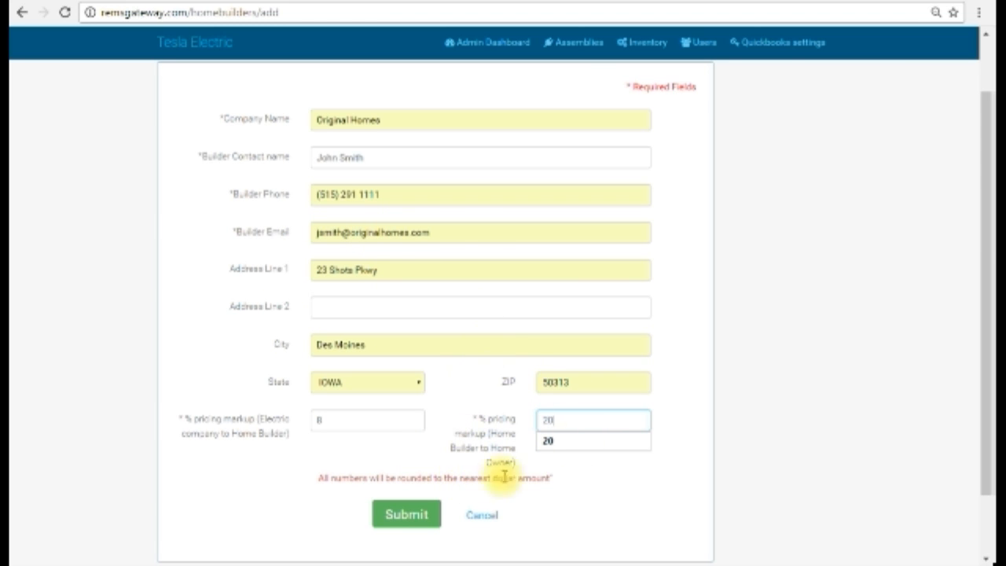
scroll(685, 348, down, 1)
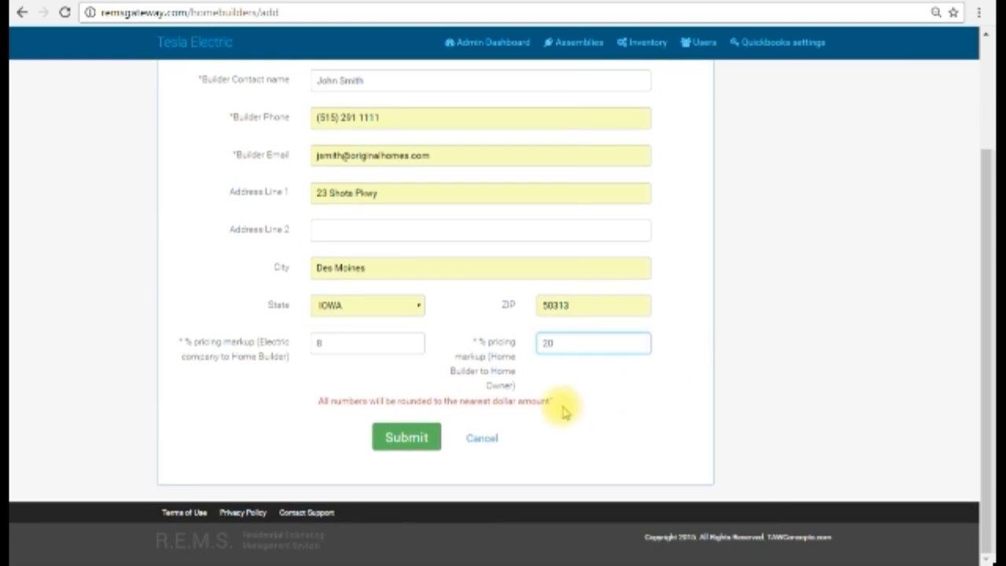
click(406, 440)
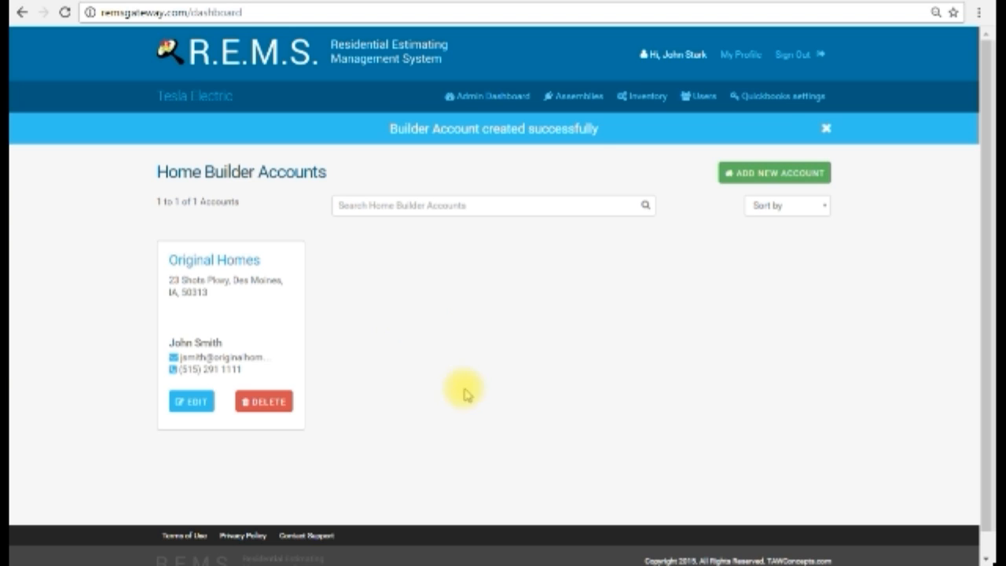
View the Assemblies page and return to the list of home builder accounts
click(593, 102)
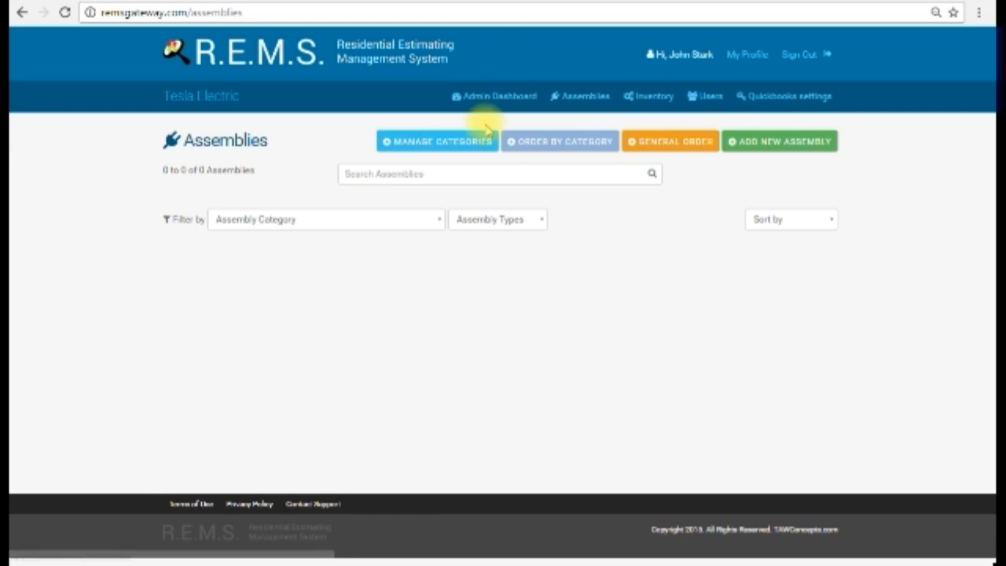
click(494, 99)
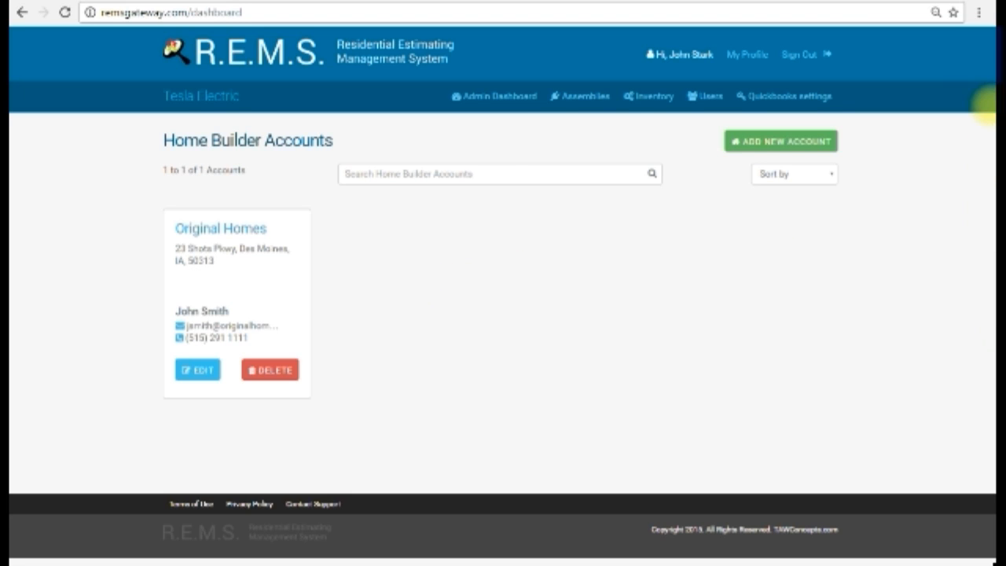
Open the Original Homes account for editing, review its details and pricing markups, and cancel without changing anything
click(242, 231)
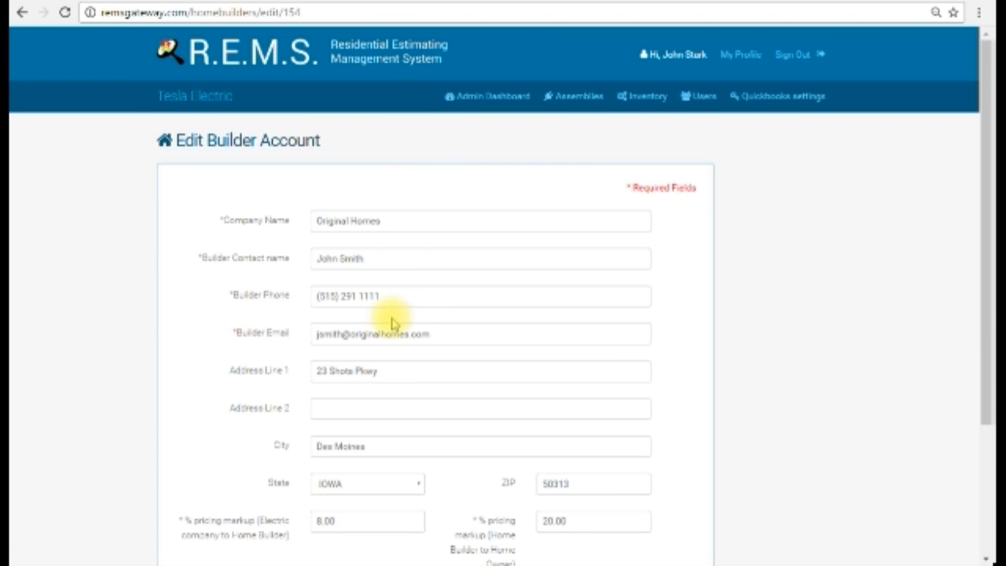
scroll(475, 287, down, 2)
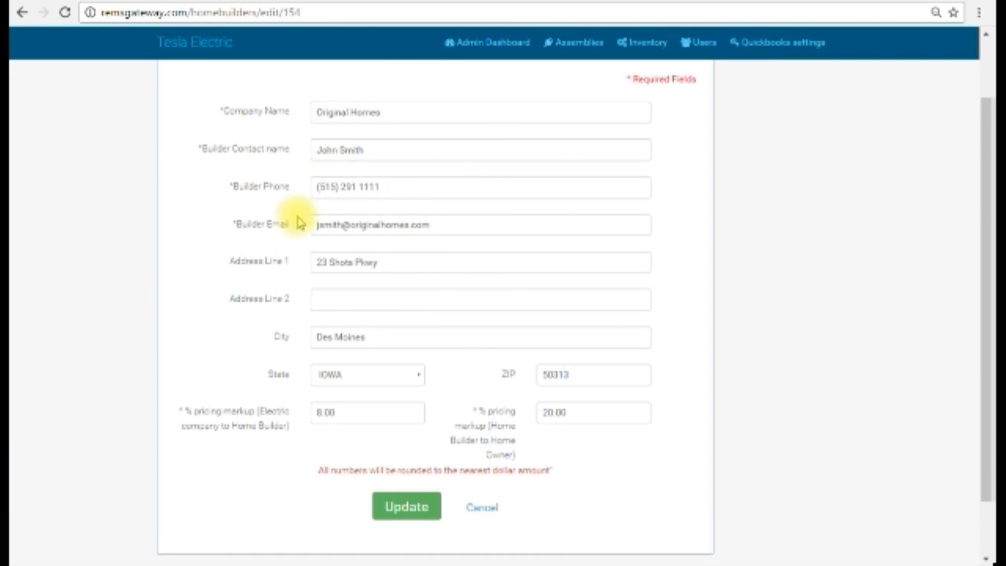
scroll(519, 406, up, 2)
scroll(520, 407, down, 3)
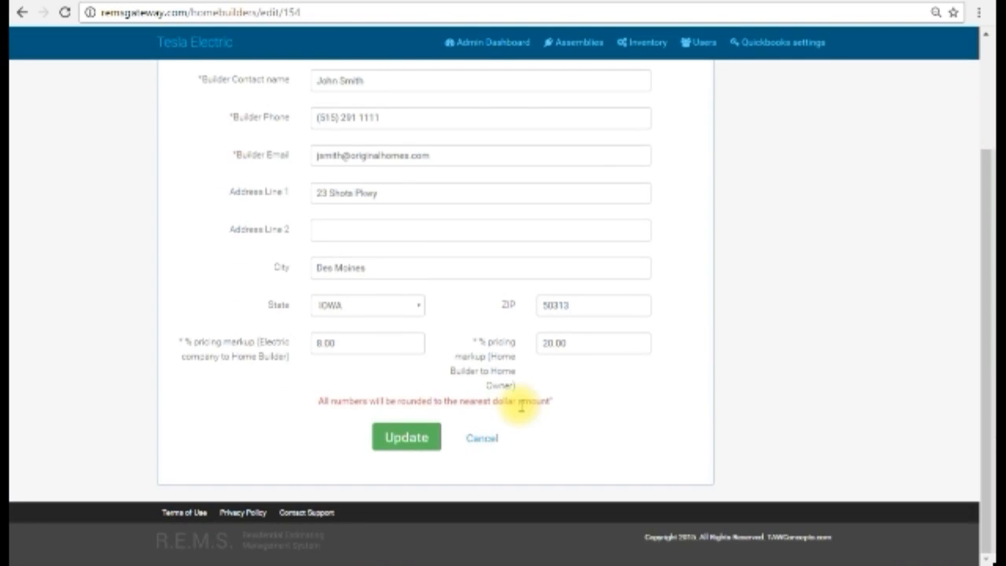
click(480, 437)
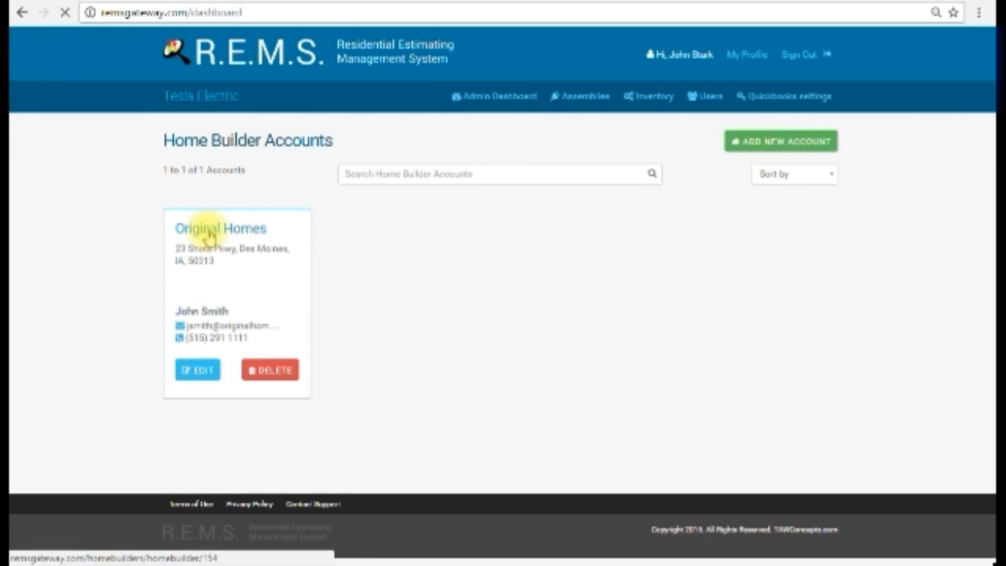
Open the Original Homes account, start adding a new project and look through the project form's fields
click(209, 235)
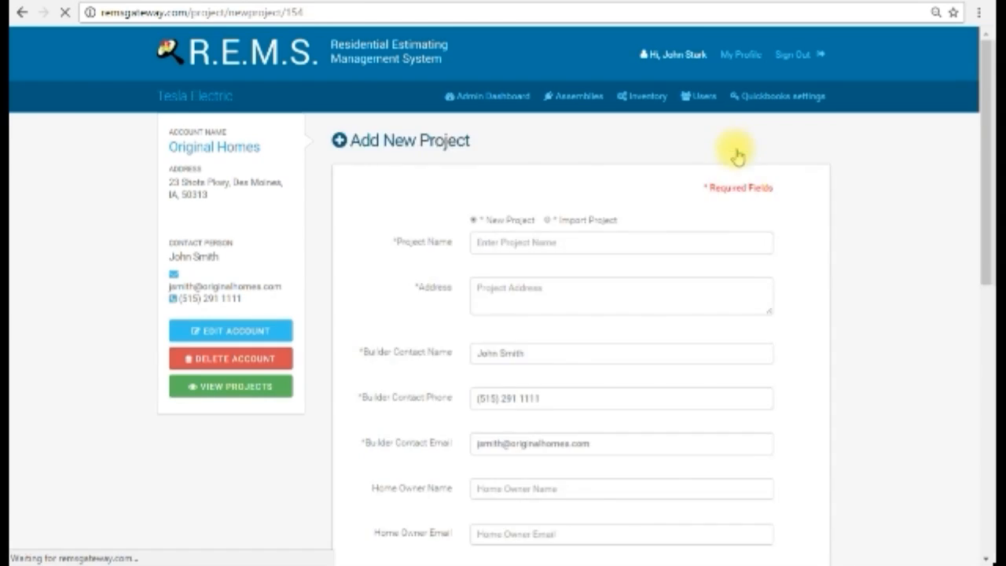
scroll(688, 275, down, 2)
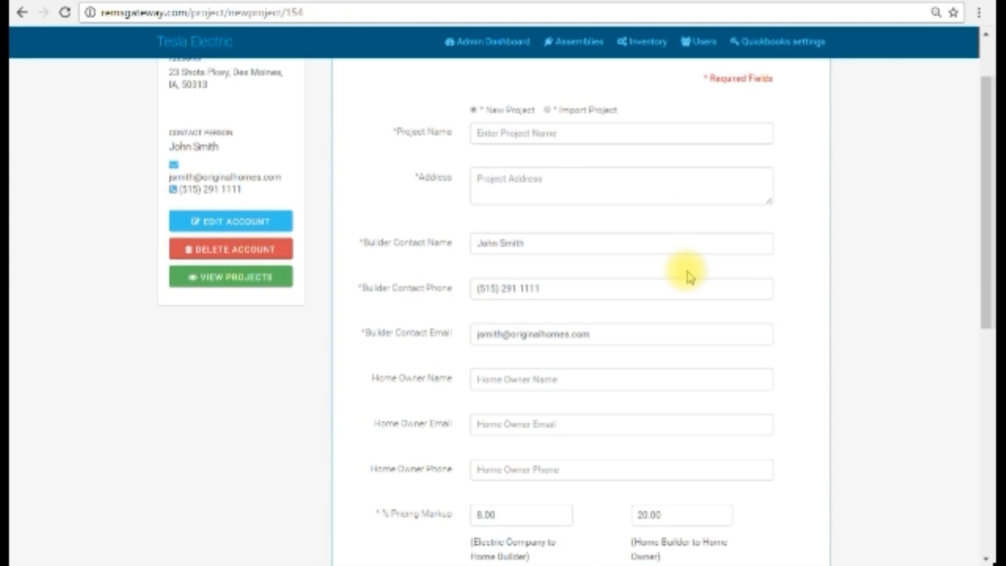
scroll(687, 275, up, 2)
scroll(687, 275, down, 2)
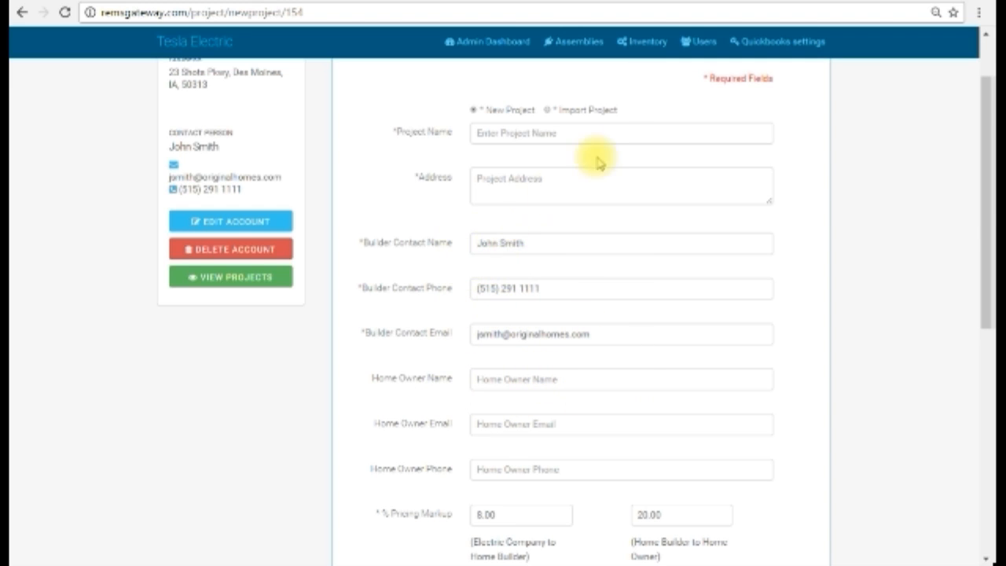
scroll(590, 189, up, 2)
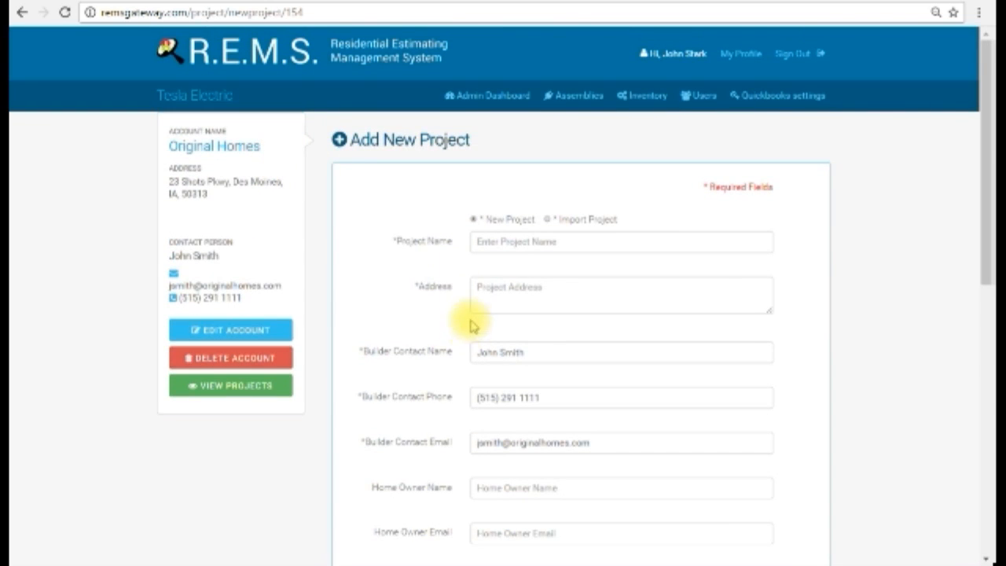
scroll(472, 330, down, 2)
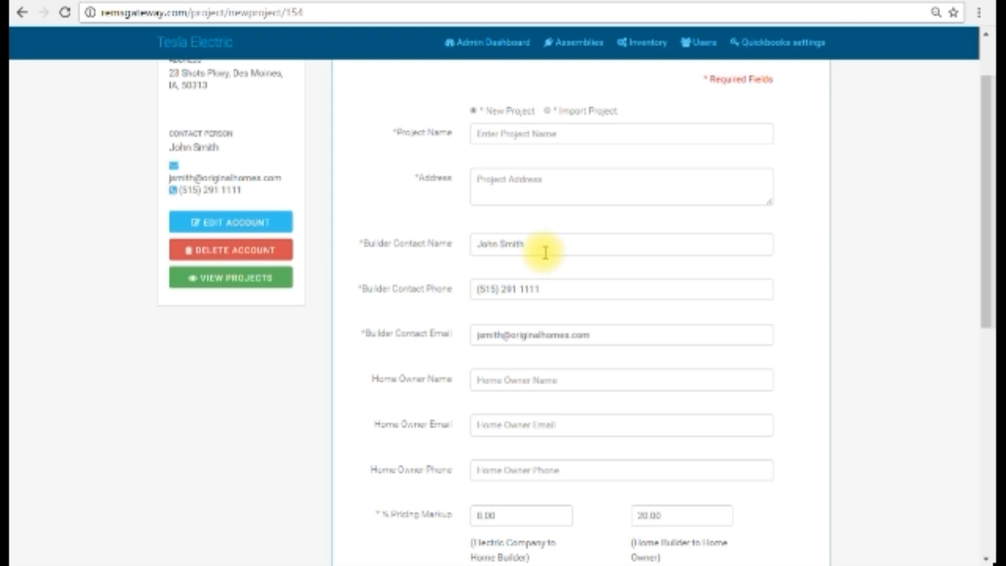
scroll(546, 249, down, 1)
scroll(546, 249, up, 1)
scroll(545, 249, down, 1)
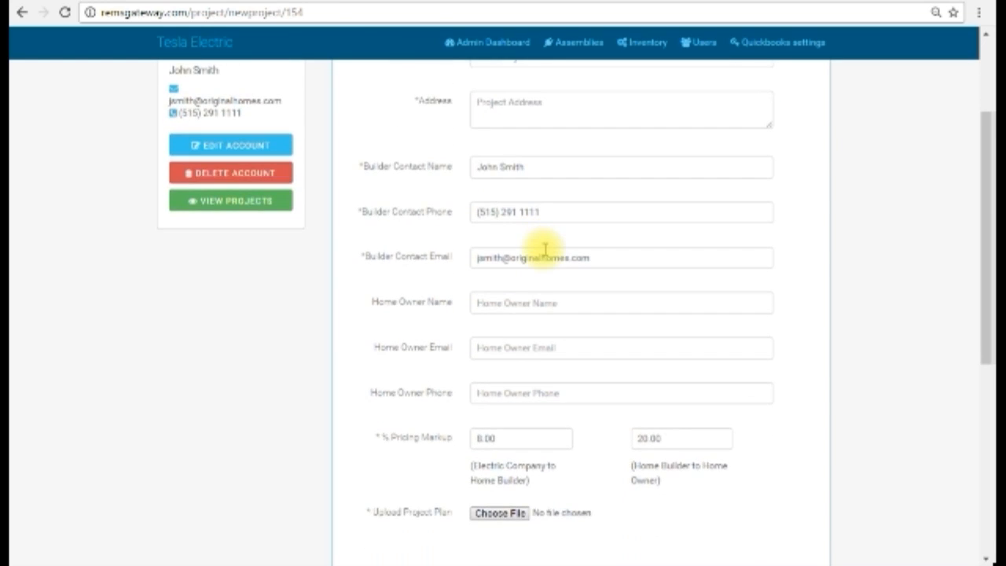
scroll(544, 249, up, 1)
Review the prefilled builder contact name, phone and email on the new project form
click(542, 249)
drag(543, 250, 503, 231)
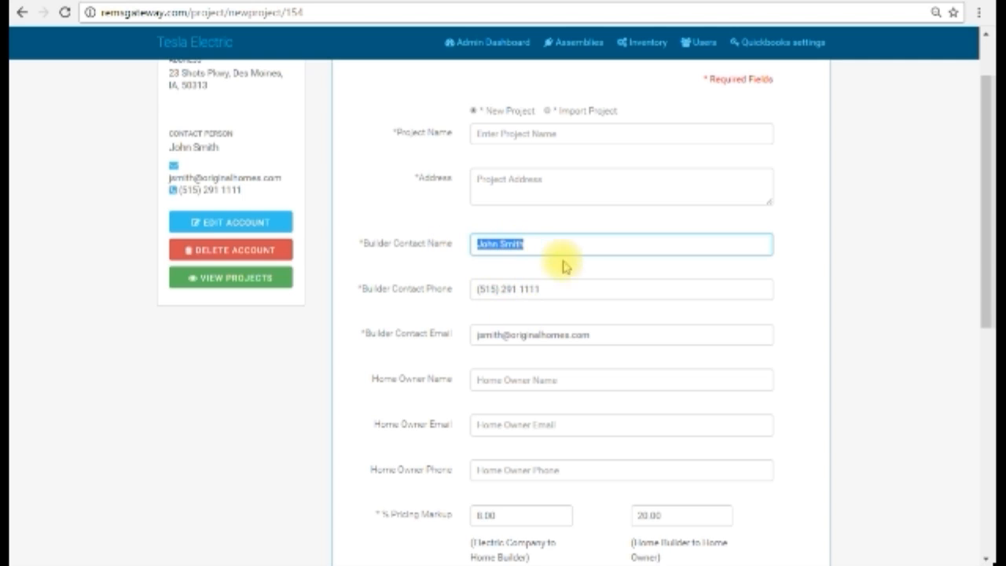
click(559, 285)
drag(560, 285, 437, 288)
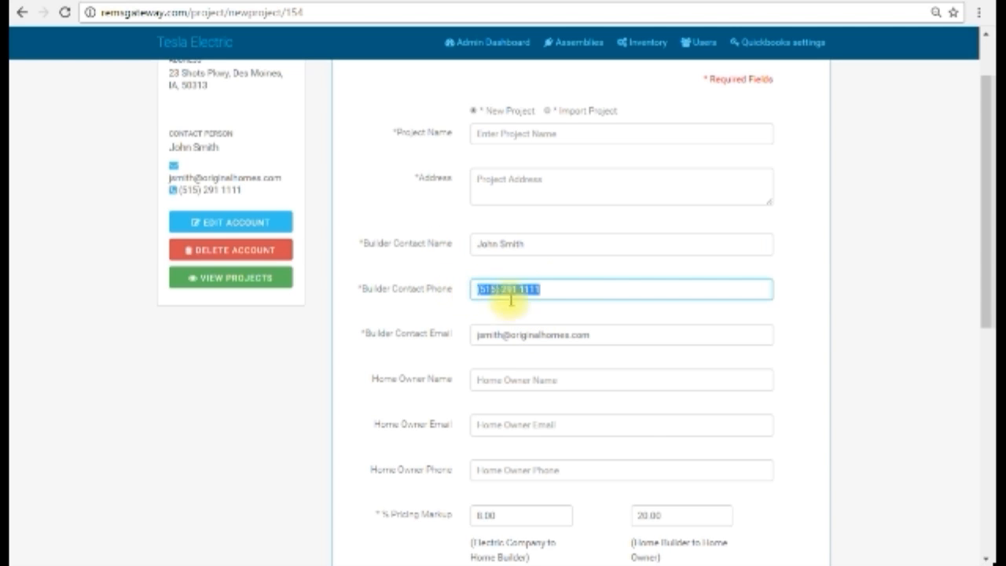
drag(628, 341, 417, 340)
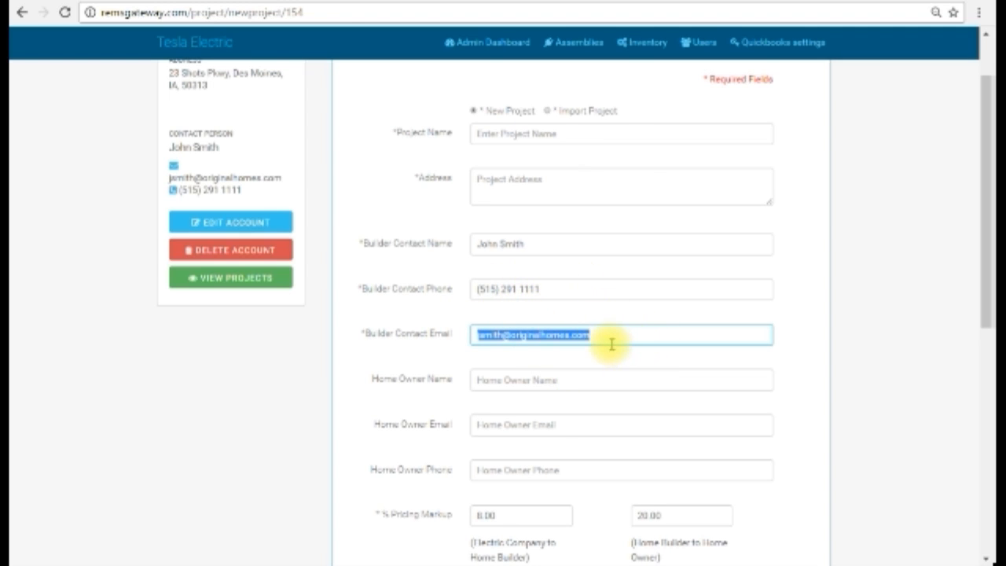
scroll(606, 341, up, 3)
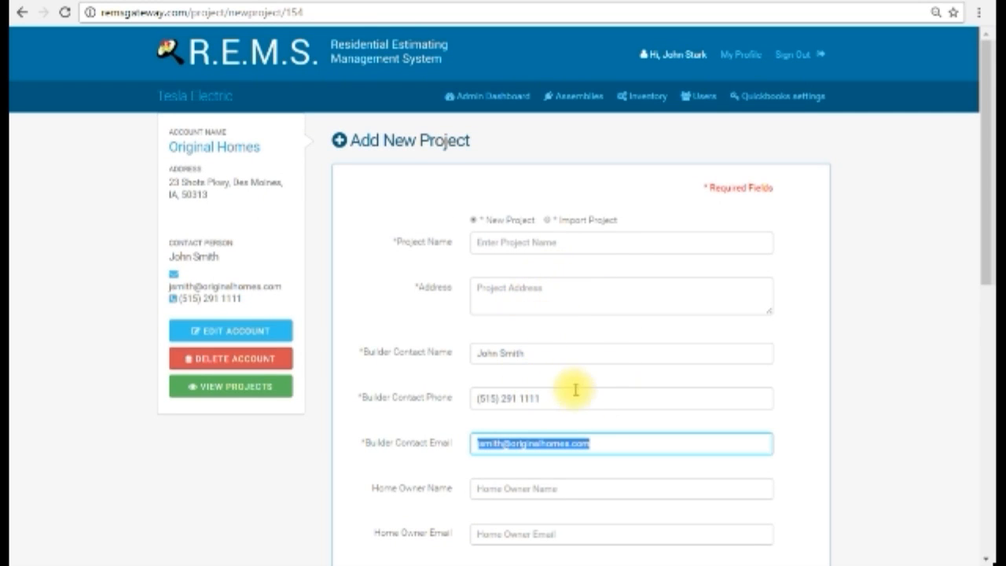
click(545, 353)
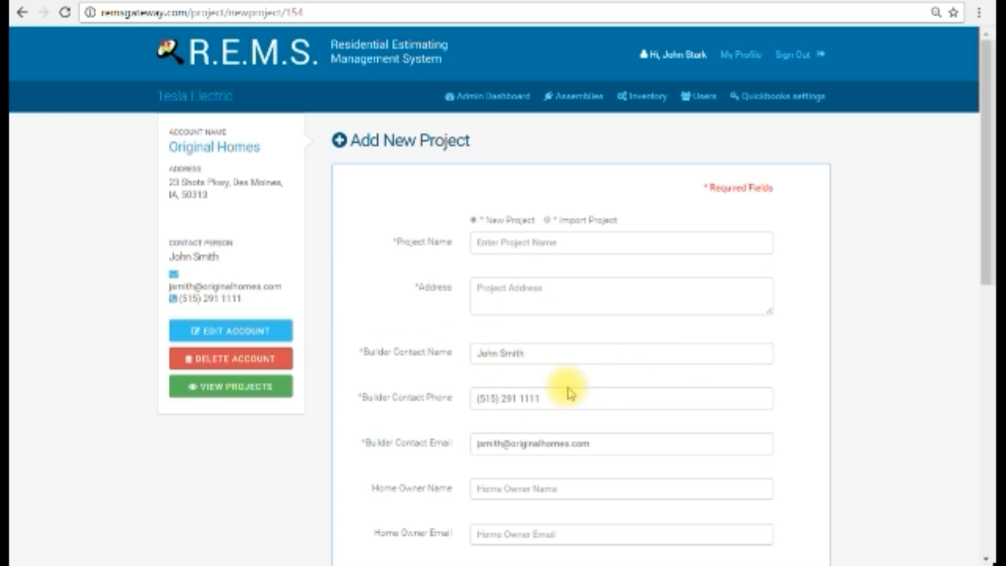
Examine the home owner name, email and phone fields of the new project form
scroll(629, 377, down, 2)
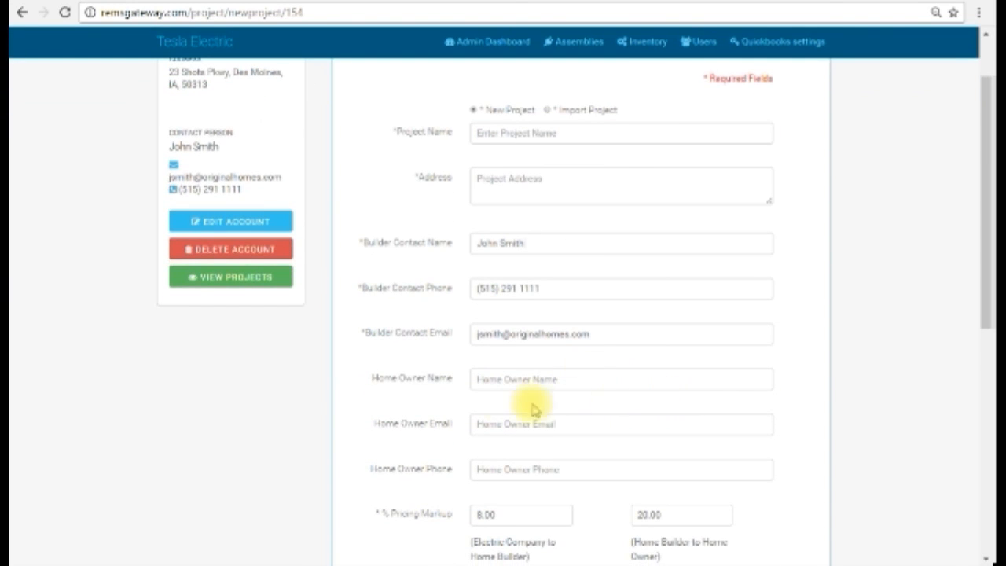
click(597, 382)
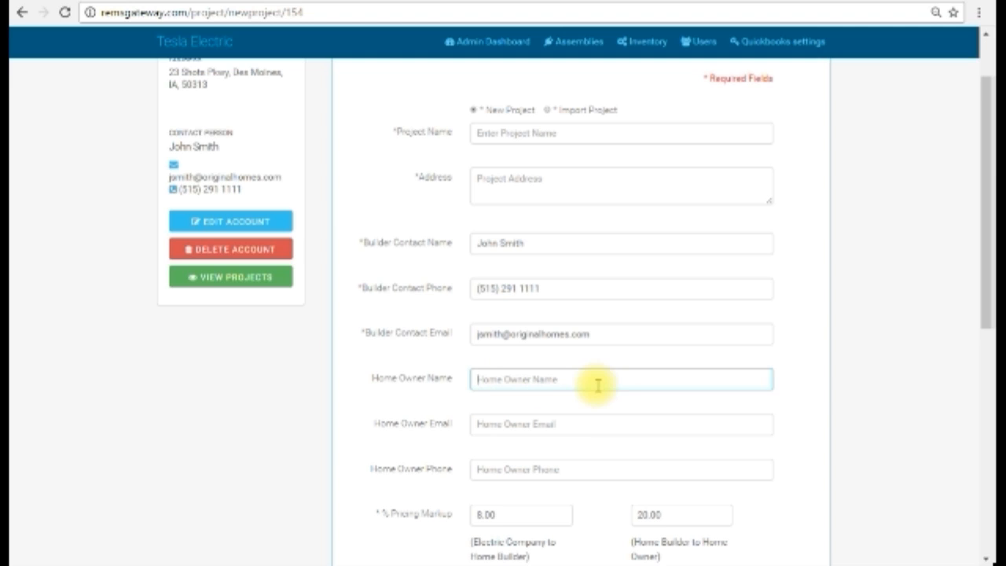
click(580, 424)
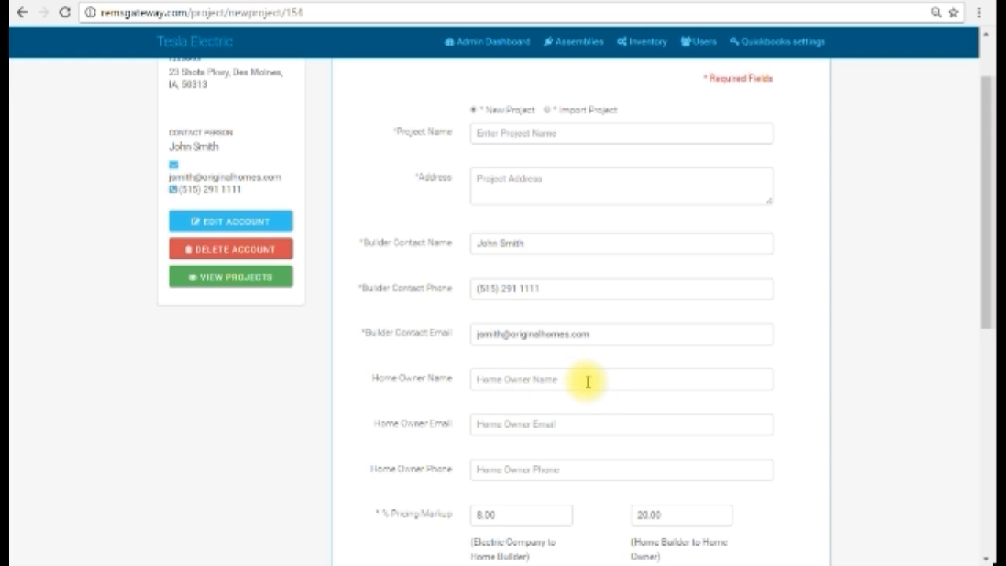
scroll(585, 382, down, 1)
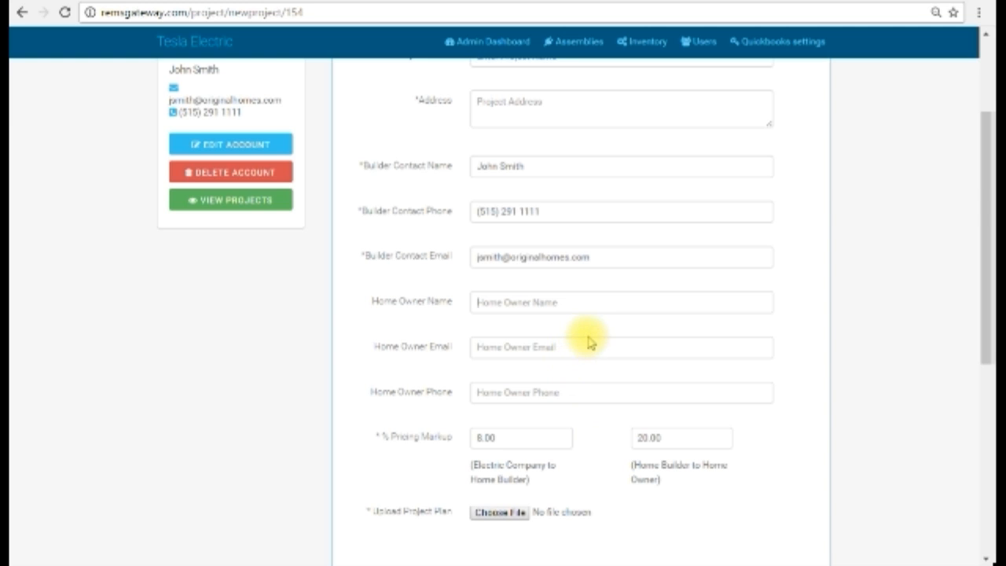
scroll(591, 314, up, 1)
scroll(591, 315, down, 1)
scroll(581, 322, up, 1)
scroll(579, 328, up, 2)
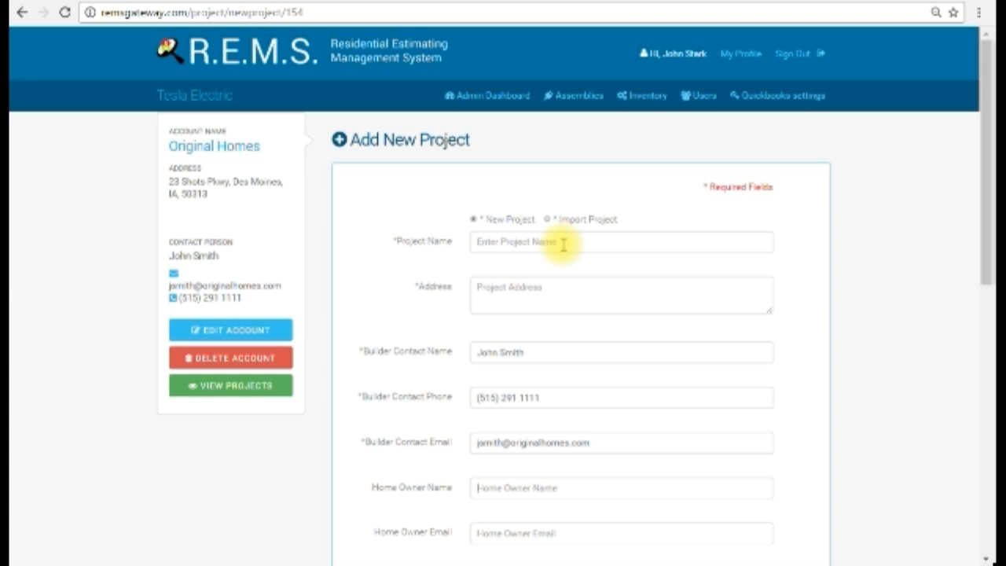
Name the project with its street address followed by "(Elay Plan)", using the suggested entry
click(569, 295)
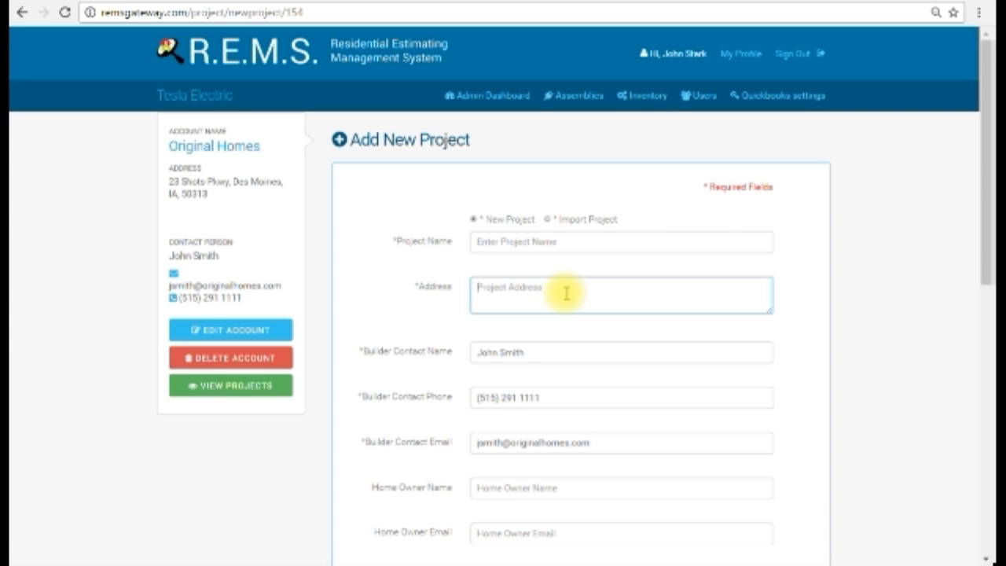
click(664, 244)
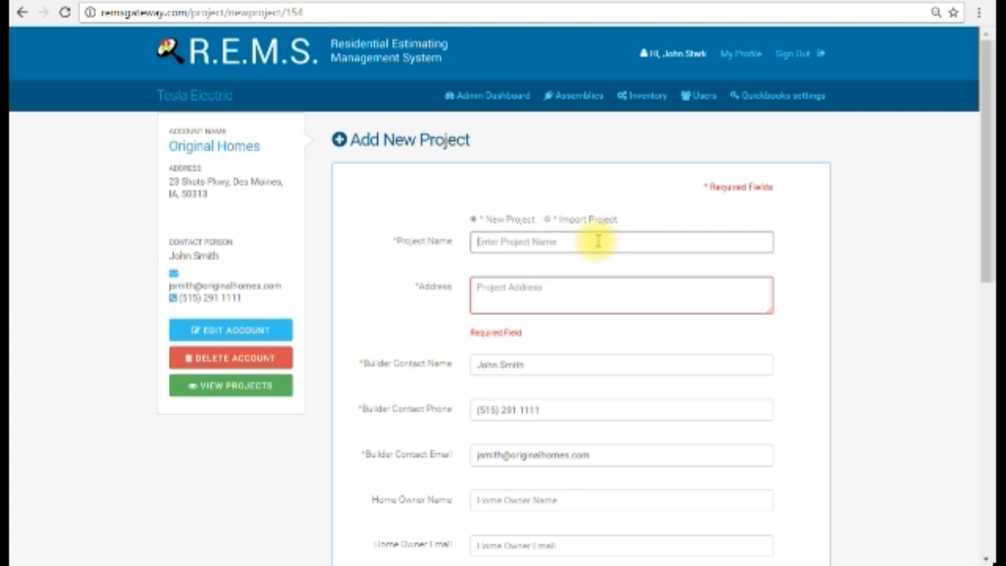
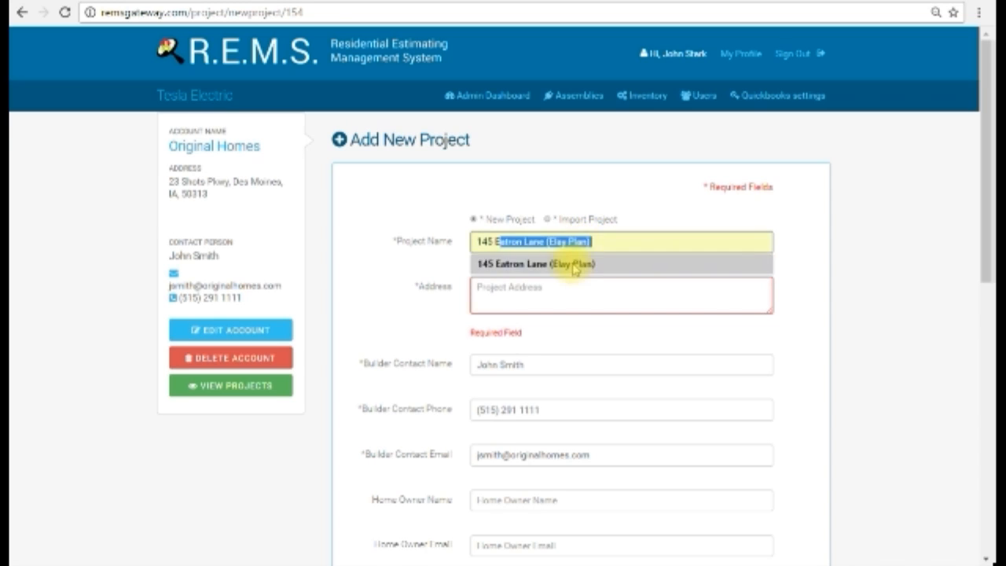
click(574, 266)
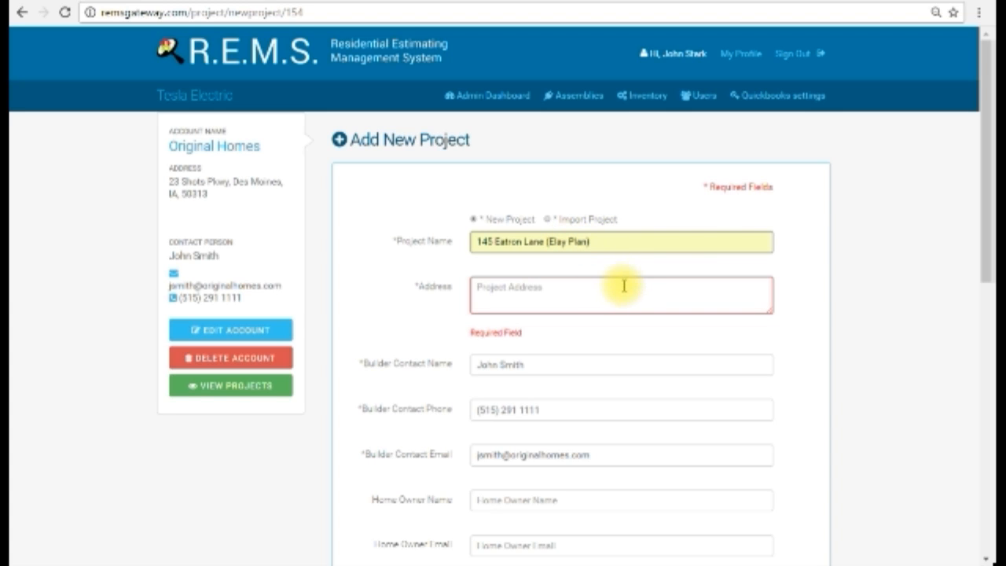
click(705, 242)
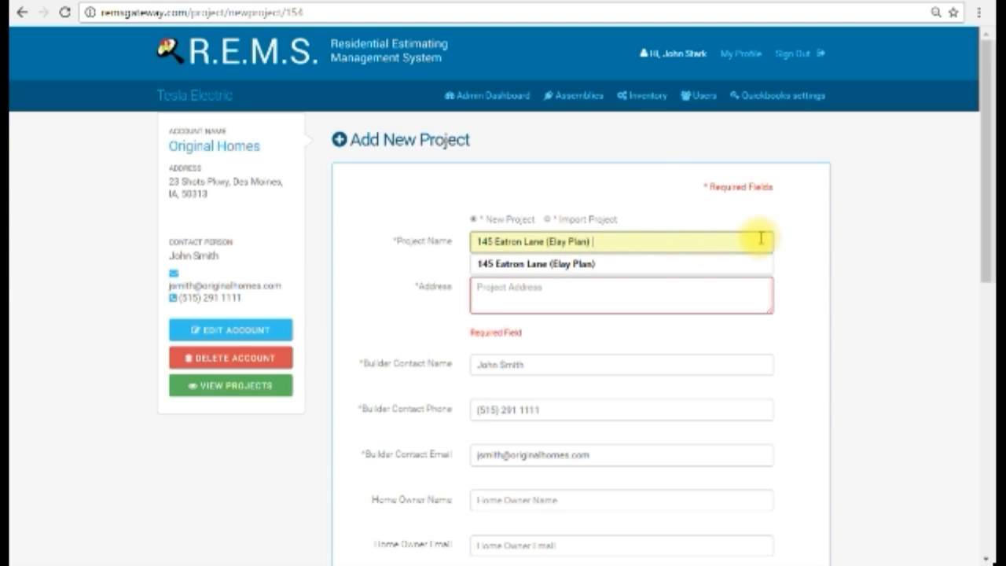
Enter the project's street address in the Address field
click(575, 284)
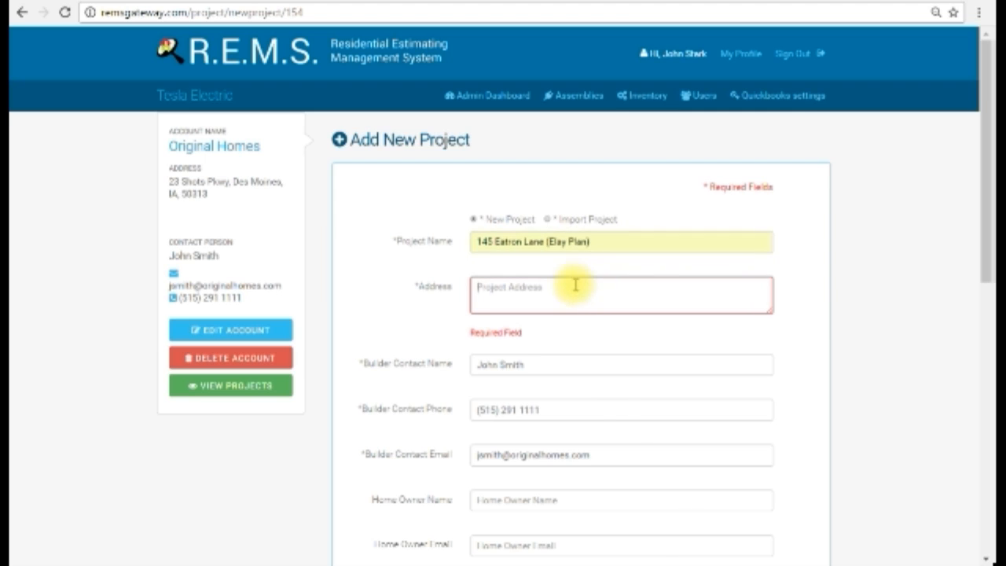
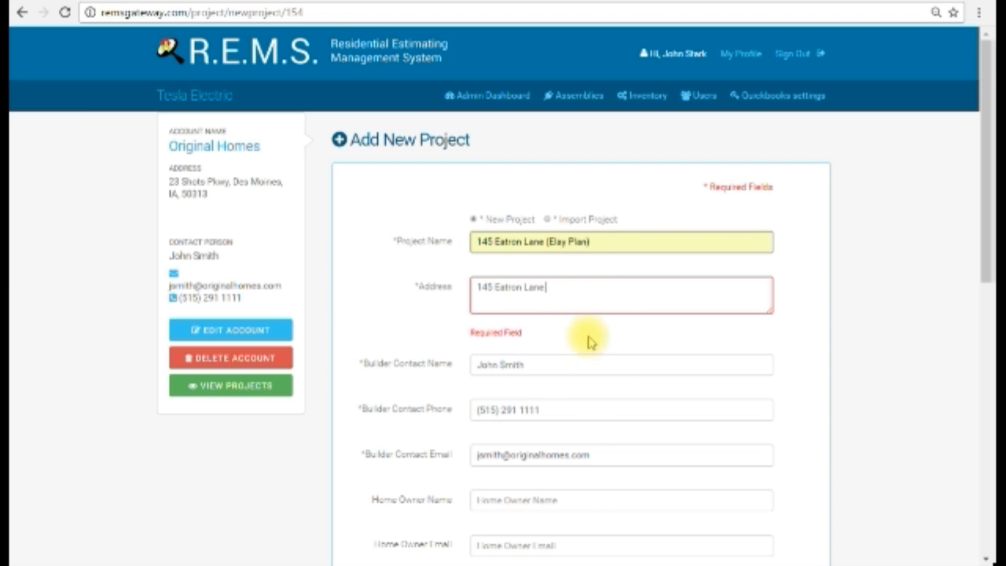
Review the builder contact details, home owner fields and both pricing markups of the new project
scroll(574, 295, down, 1)
scroll(574, 294, down, 1)
scroll(575, 295, up, 1)
scroll(574, 294, down, 1)
scroll(575, 295, down, 1)
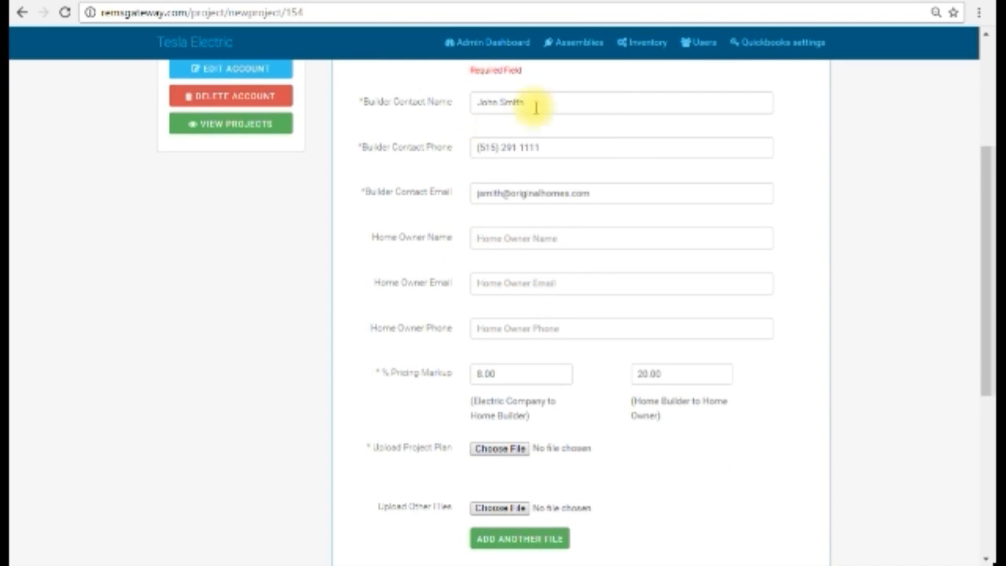
scroll(527, 158, up, 1)
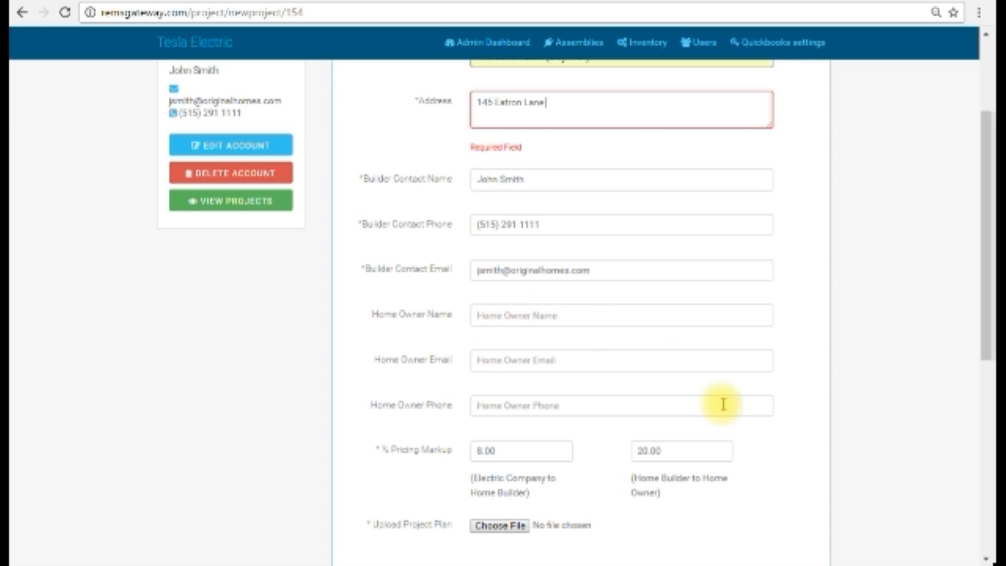
scroll(538, 391, down, 1)
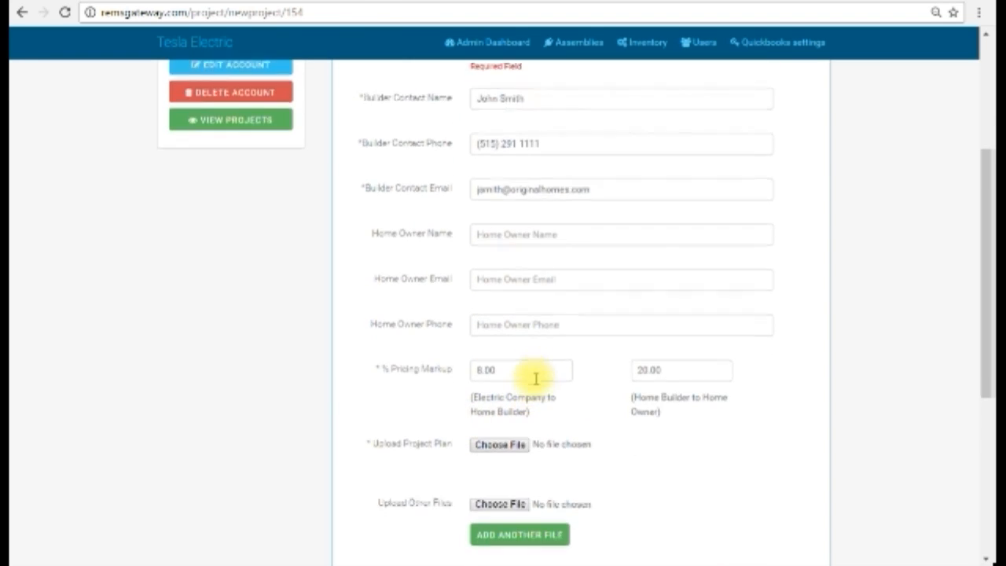
scroll(532, 378, down, 1)
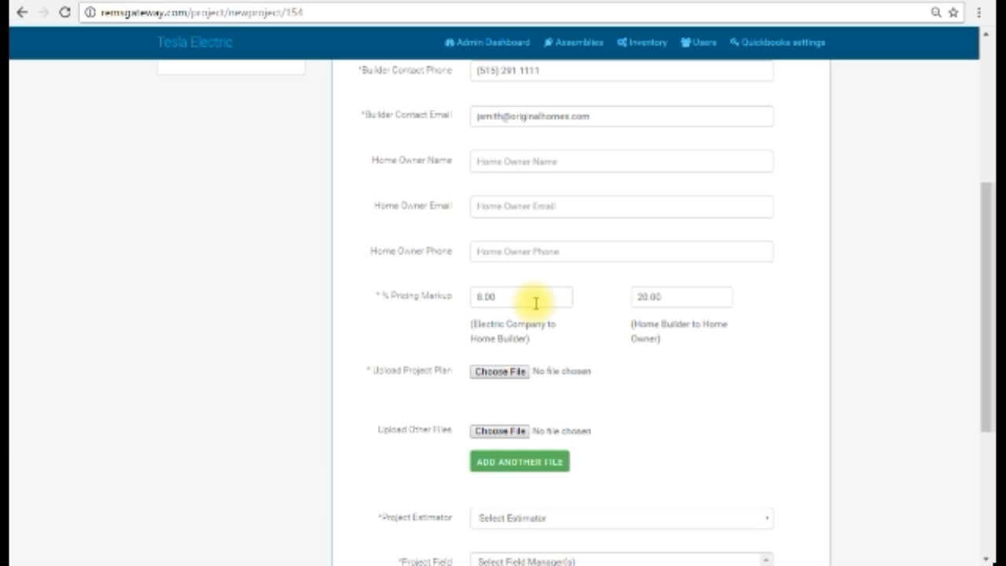
scroll(535, 303, down, 1)
drag(477, 284, 523, 285)
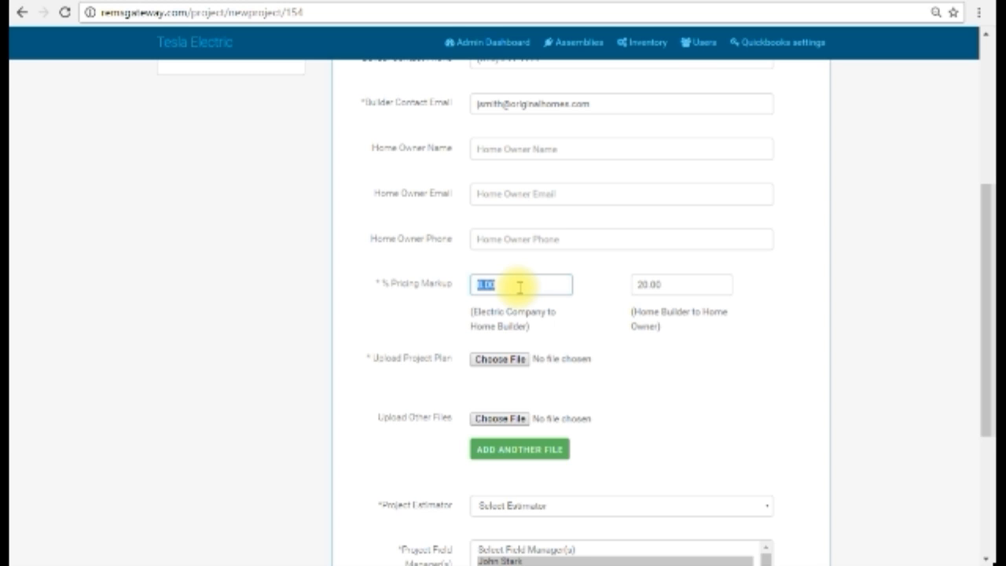
click(702, 288)
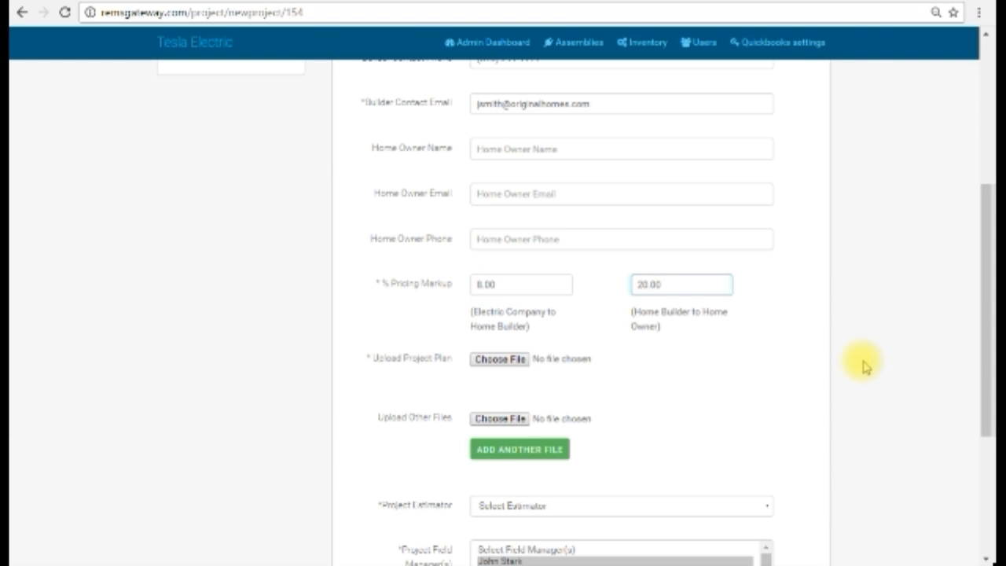
Attach Cabinet Plan.pdf from the Pictures > Logo folder under Upload Other Files and add a second file slot
scroll(864, 365, down, 1)
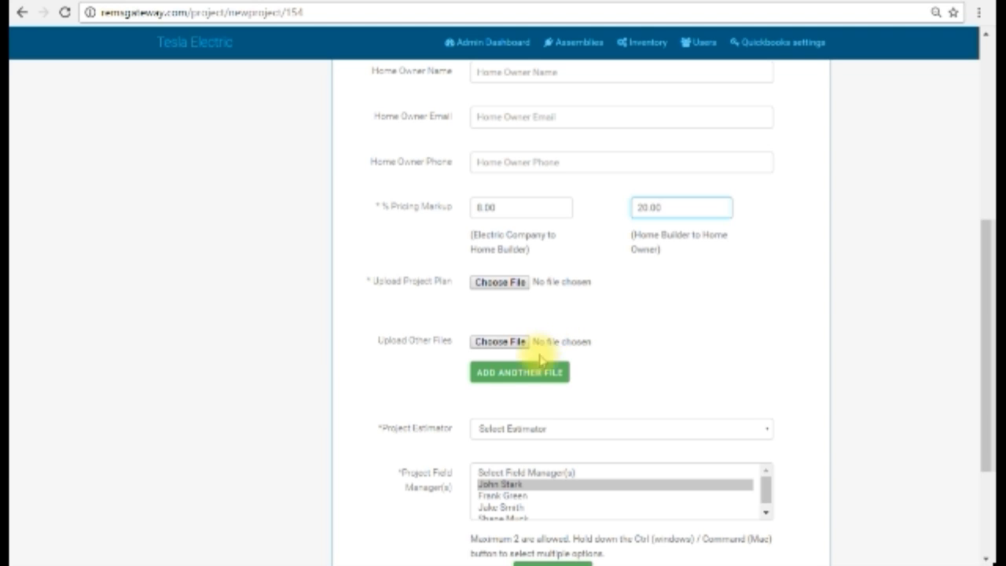
click(498, 341)
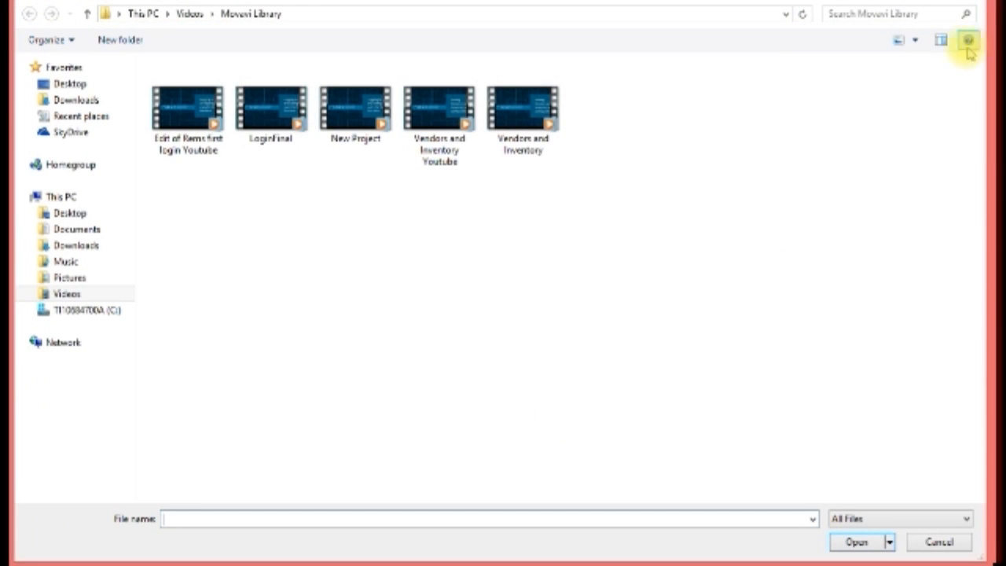
click(66, 277)
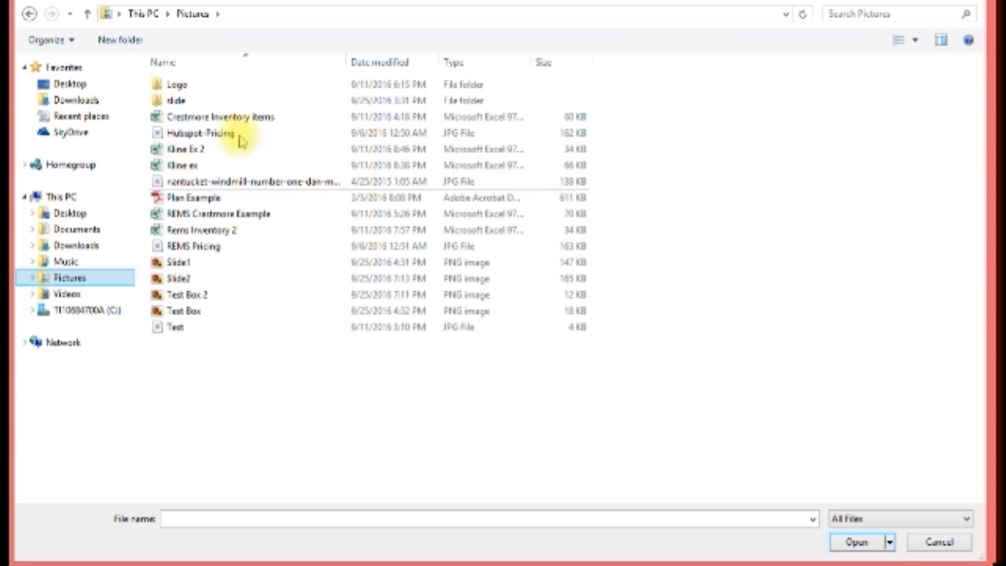
double_click(177, 84)
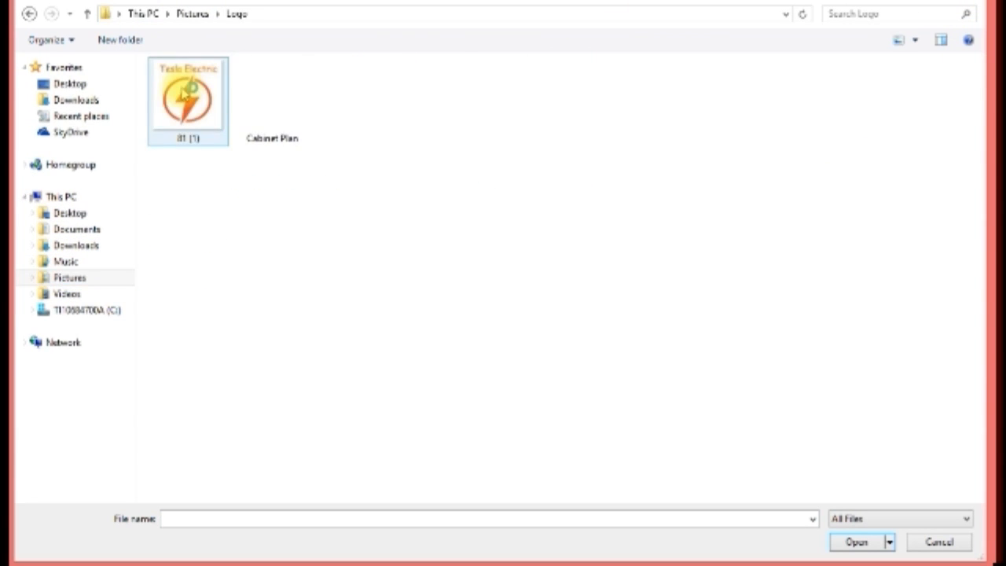
click(270, 93)
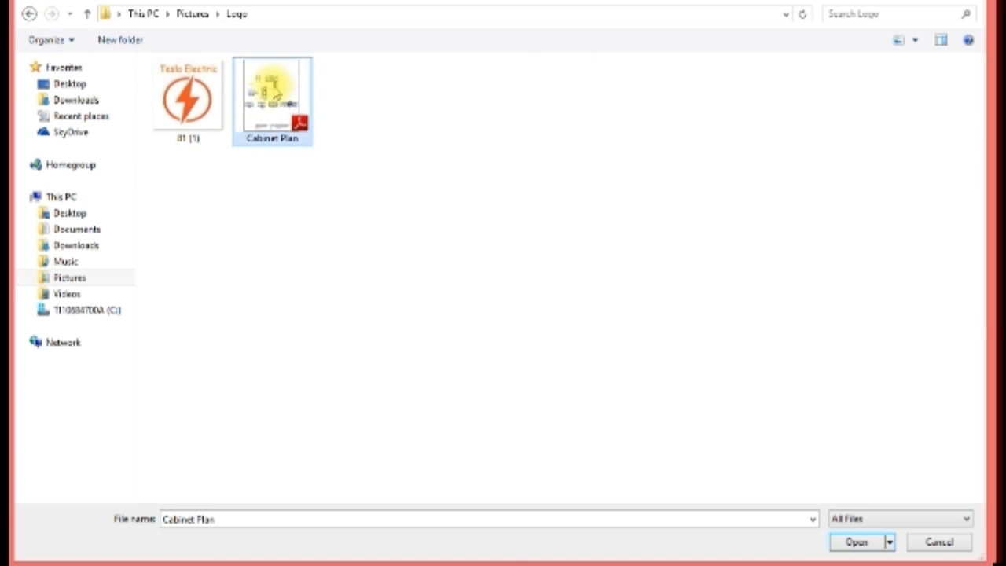
double_click(275, 93)
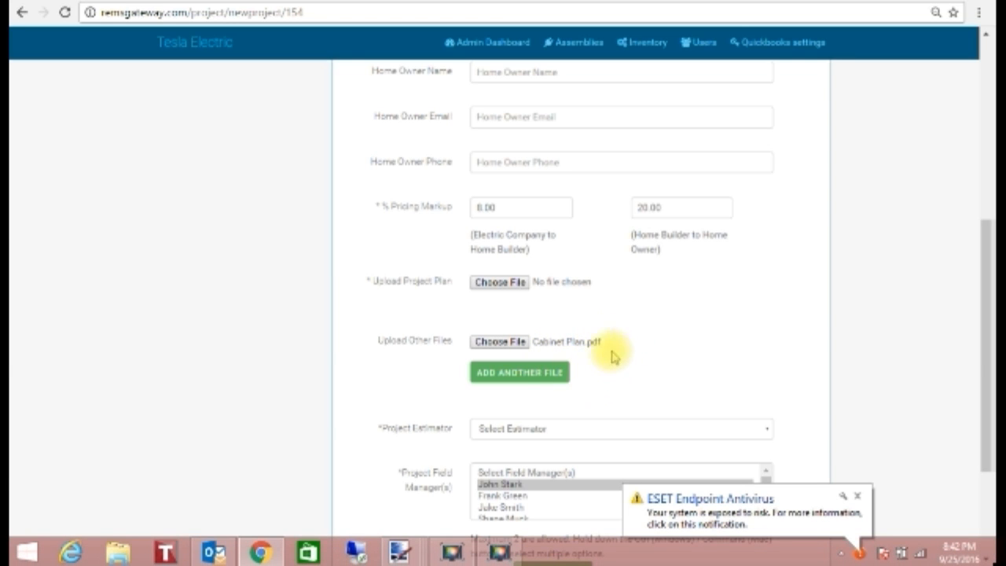
click(553, 381)
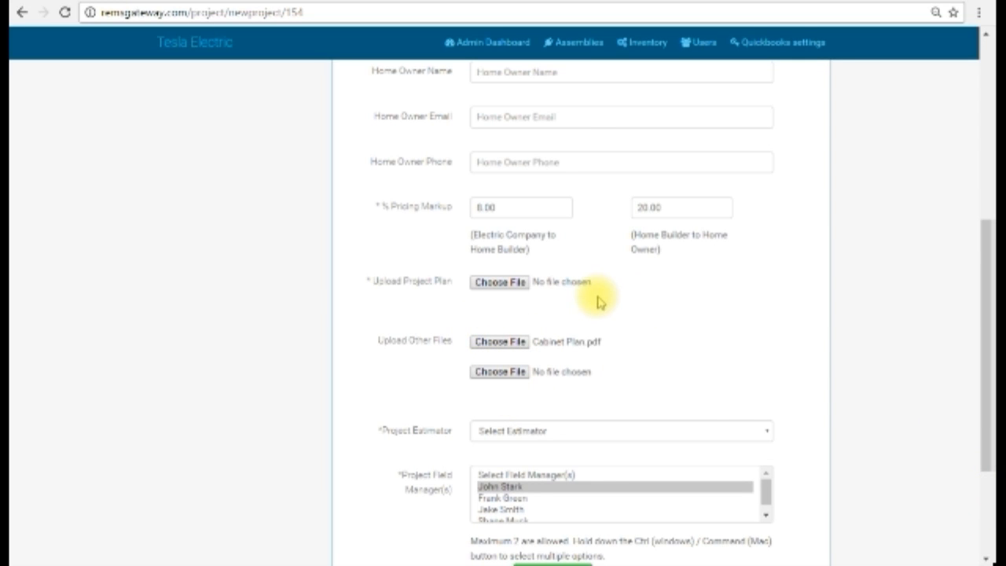
Attach Plan Example.pdf from the Pictures folder as the project plan
click(485, 287)
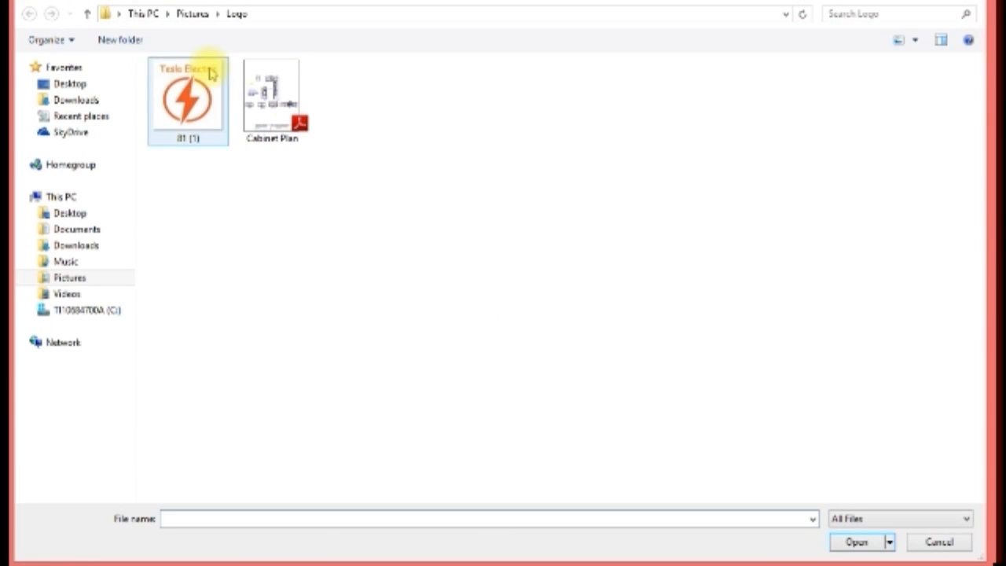
click(88, 16)
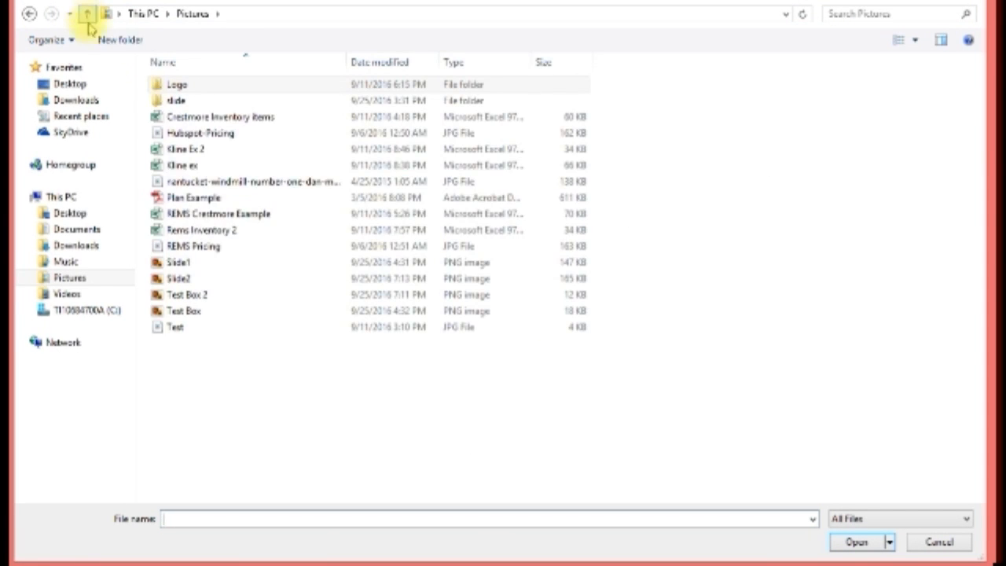
double_click(217, 199)
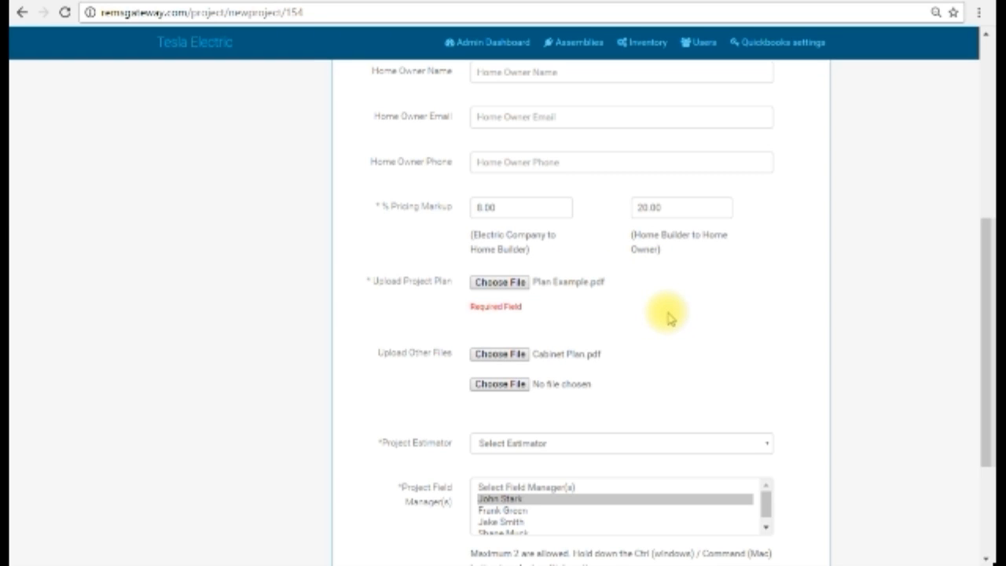
Assign the first person in the estimator list as the Project Estimator
scroll(738, 281, down, 1)
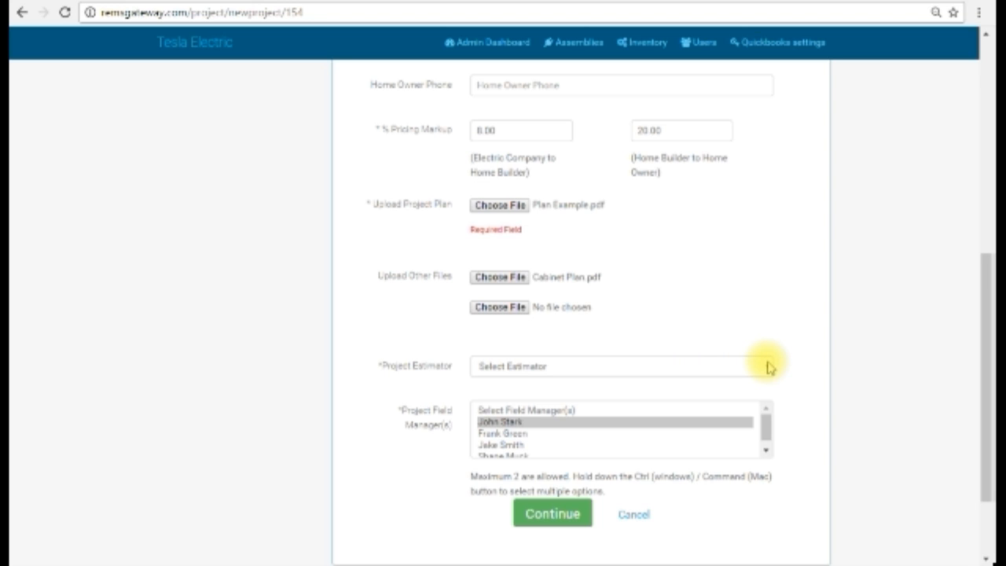
scroll(402, 299, up, 2)
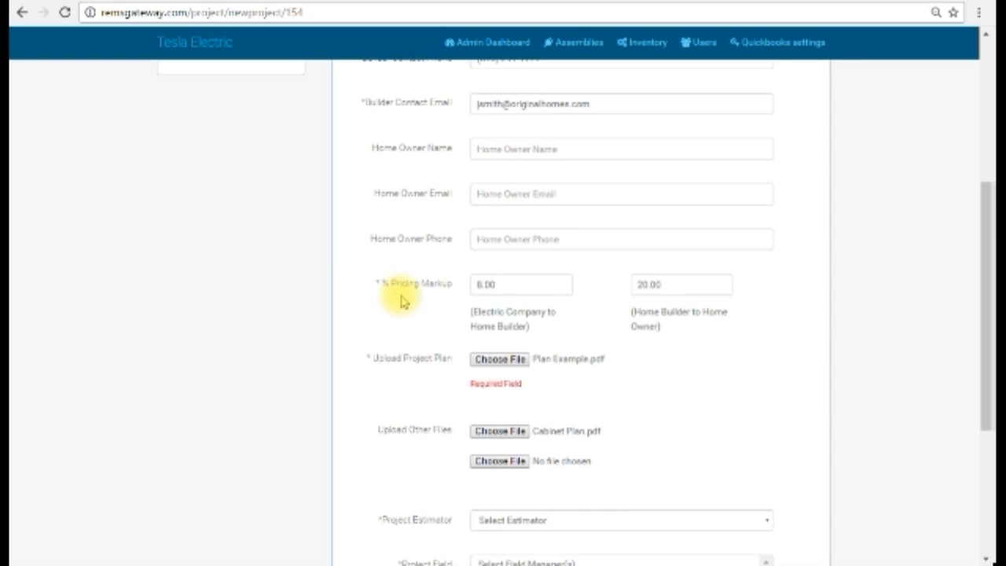
scroll(403, 299, down, 2)
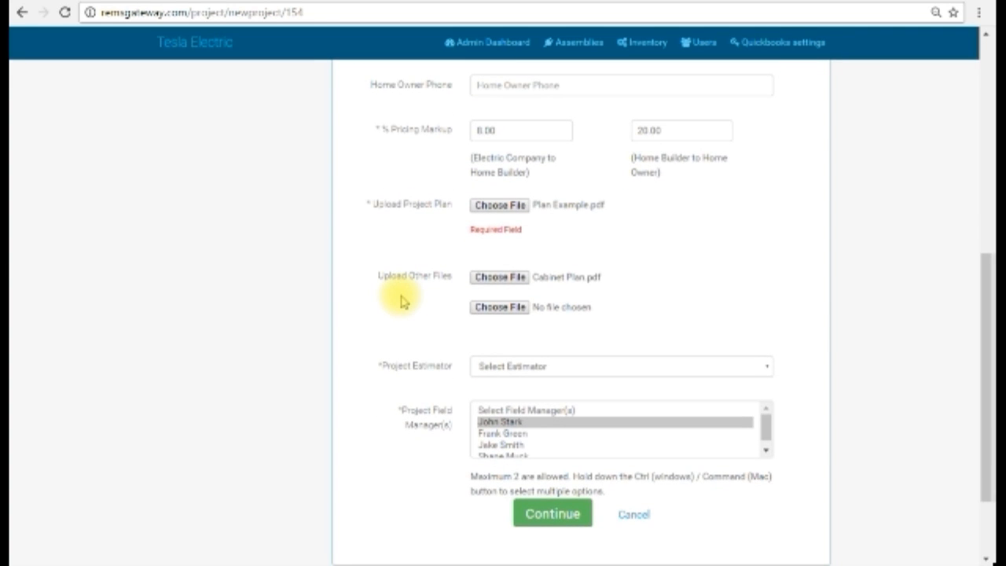
click(763, 366)
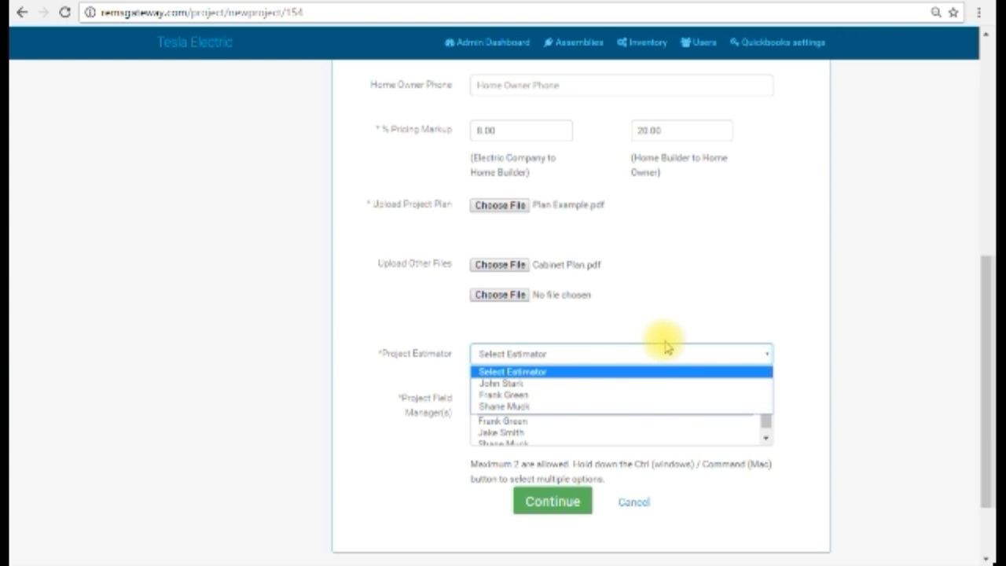
click(549, 391)
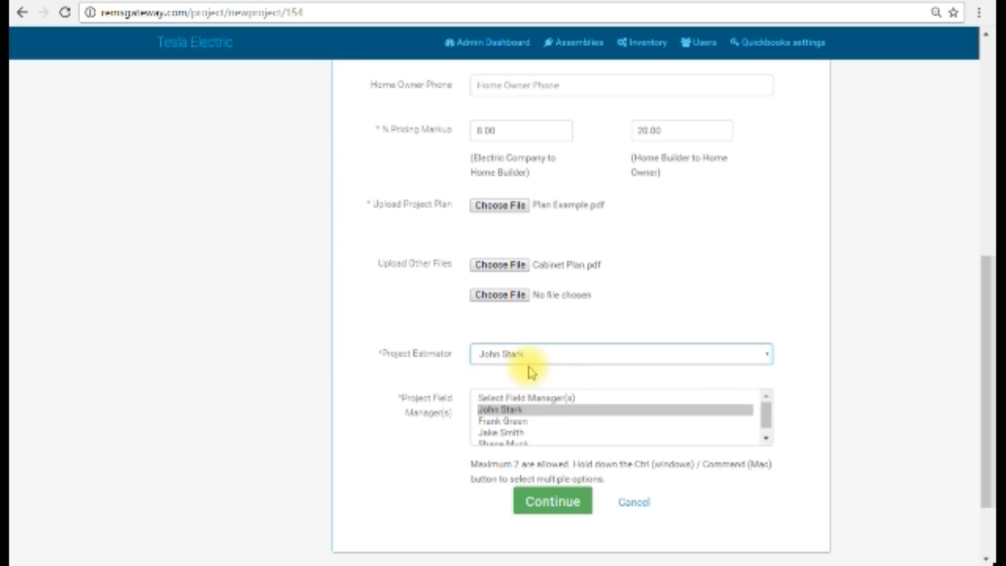
Assign the first two people in the field manager list as the Project Field Managers
scroll(611, 354, down, 2)
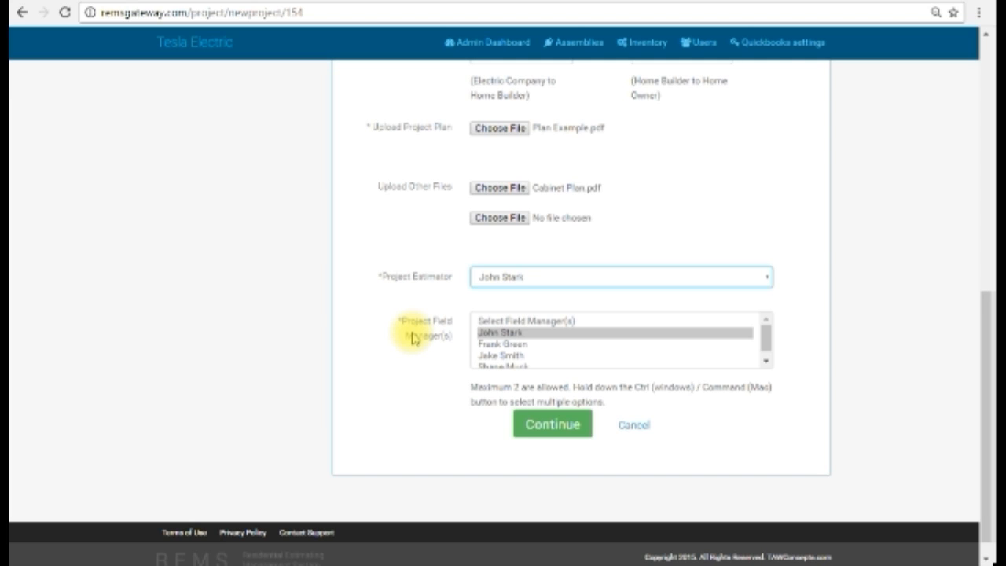
click(517, 346)
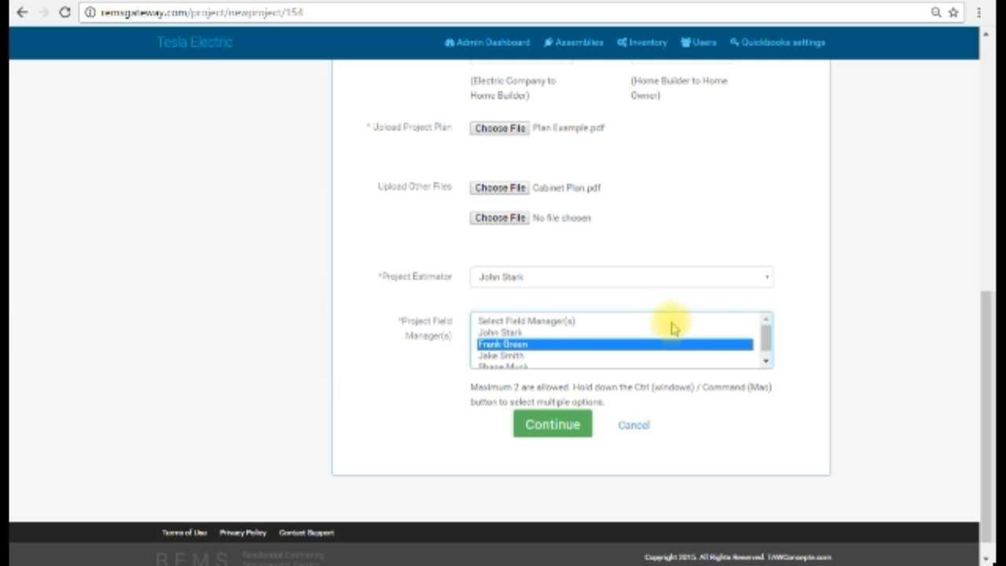
click(770, 276)
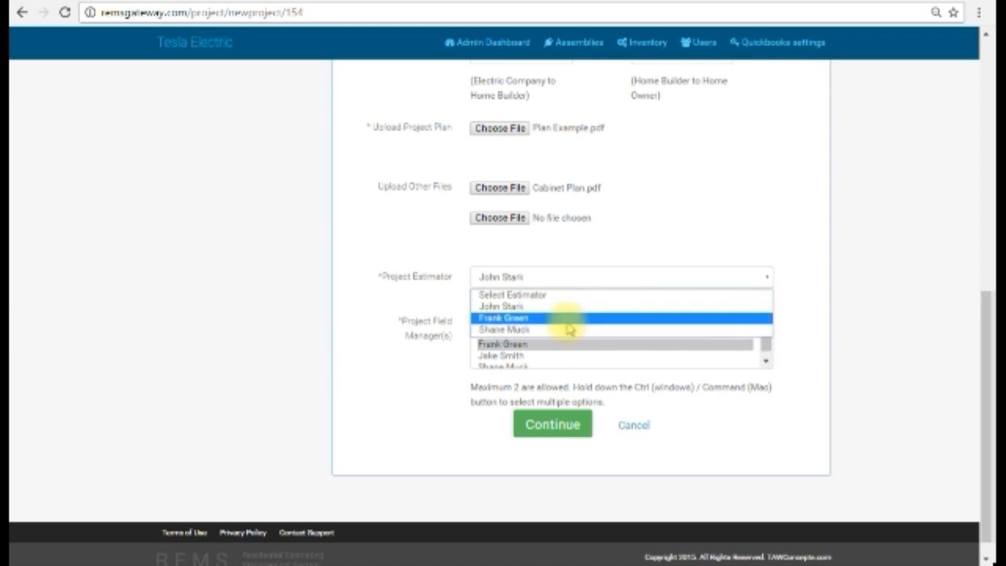
click(781, 244)
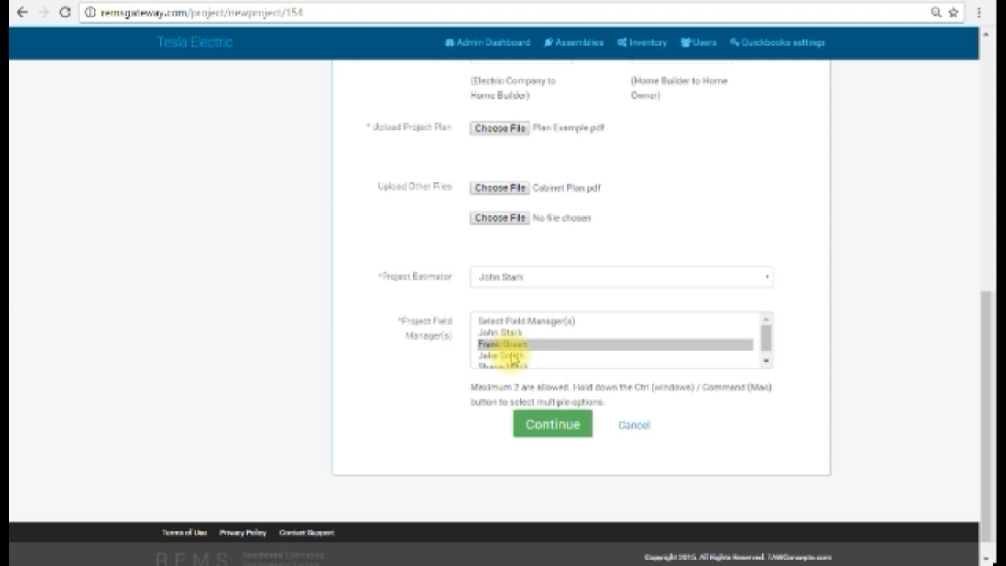
scroll(517, 348, down, 1)
scroll(518, 347, up, 1)
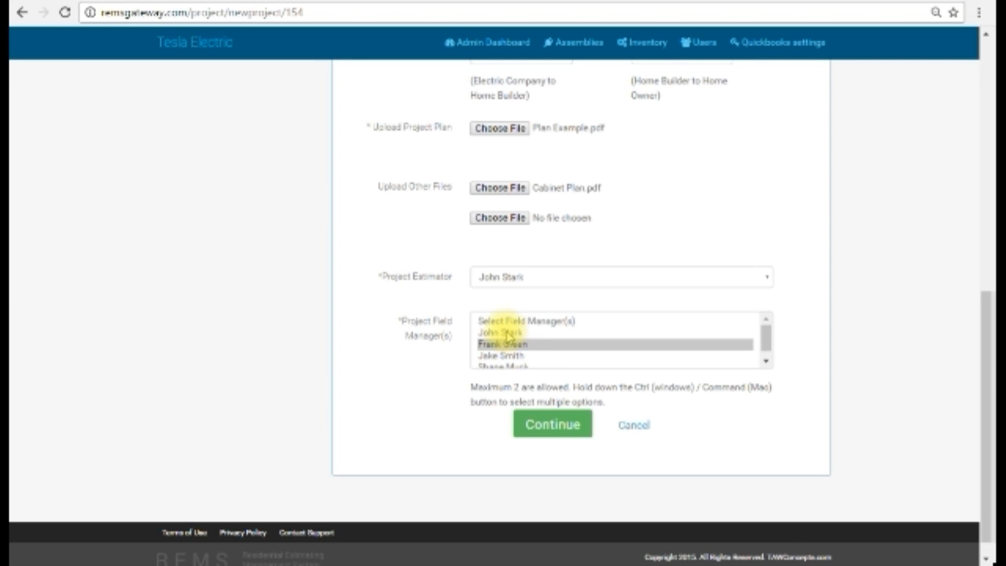
ctrl+click(503, 332)
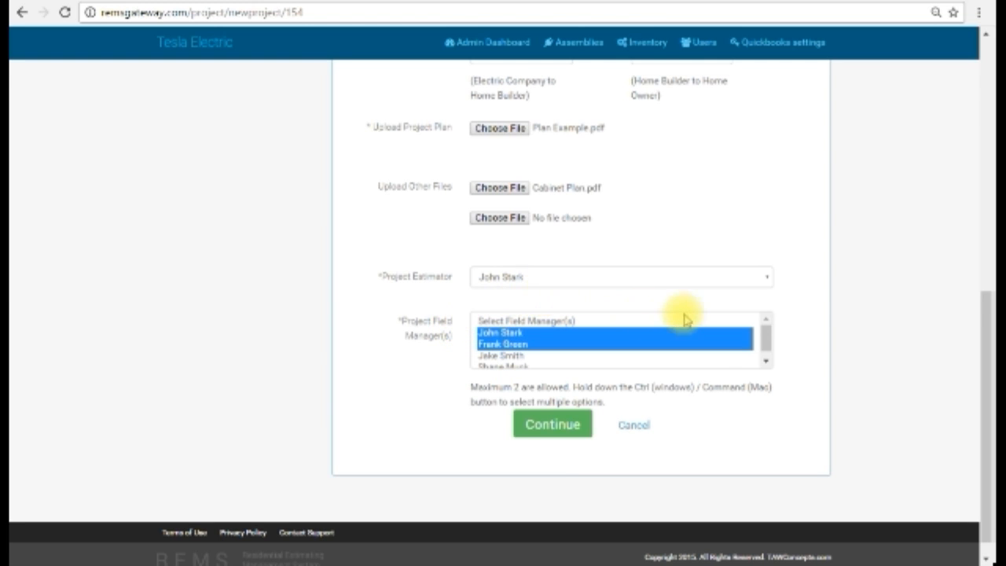
Review the completed new project form and submit it to save the project
scroll(646, 330, up, 1)
scroll(647, 330, up, 3)
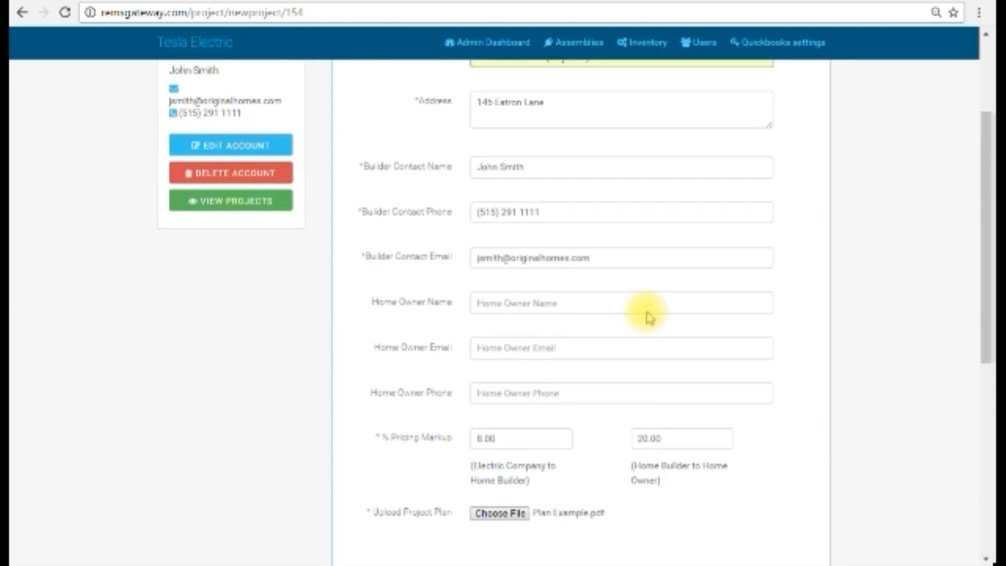
scroll(646, 312, down, 2)
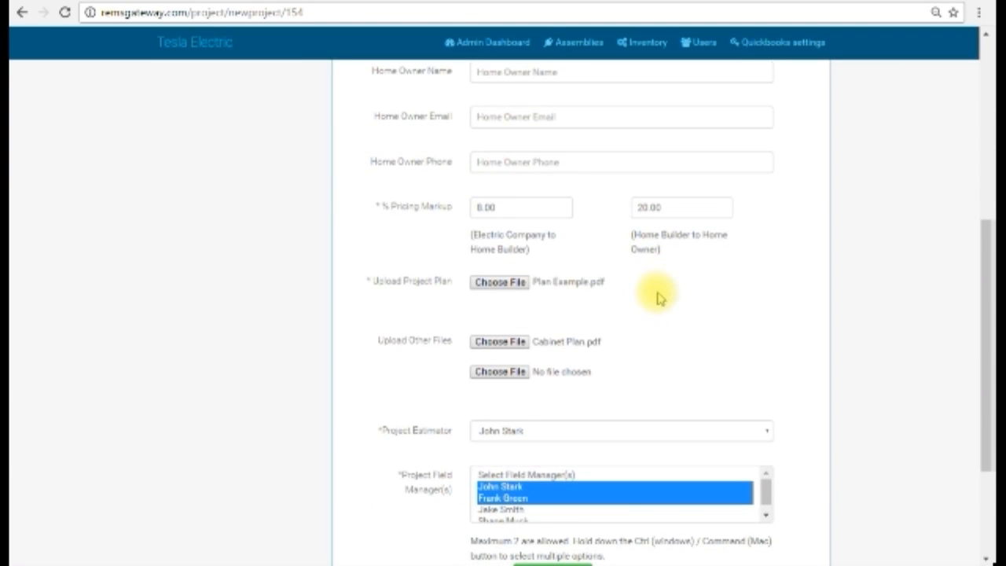
scroll(660, 294, down, 1)
scroll(755, 276, down, 1)
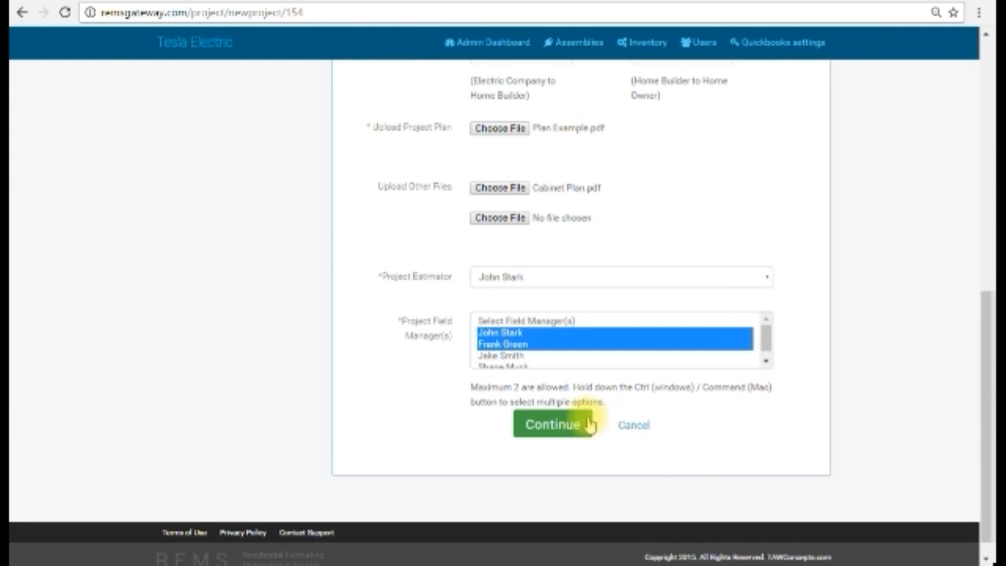
click(572, 427)
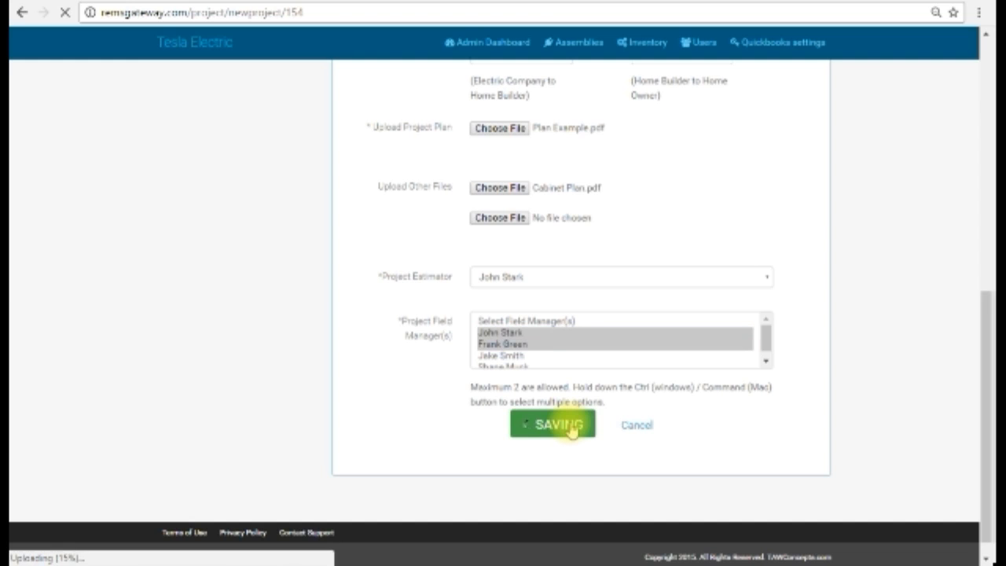
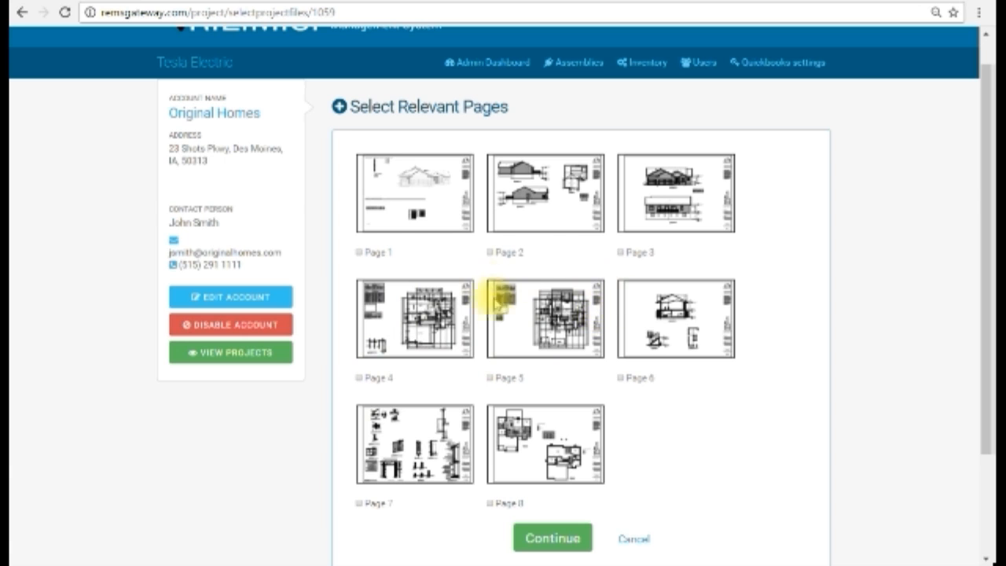
Select pages 4 and 5 of the uploaded plan as the relevant pages and continue
click(359, 378)
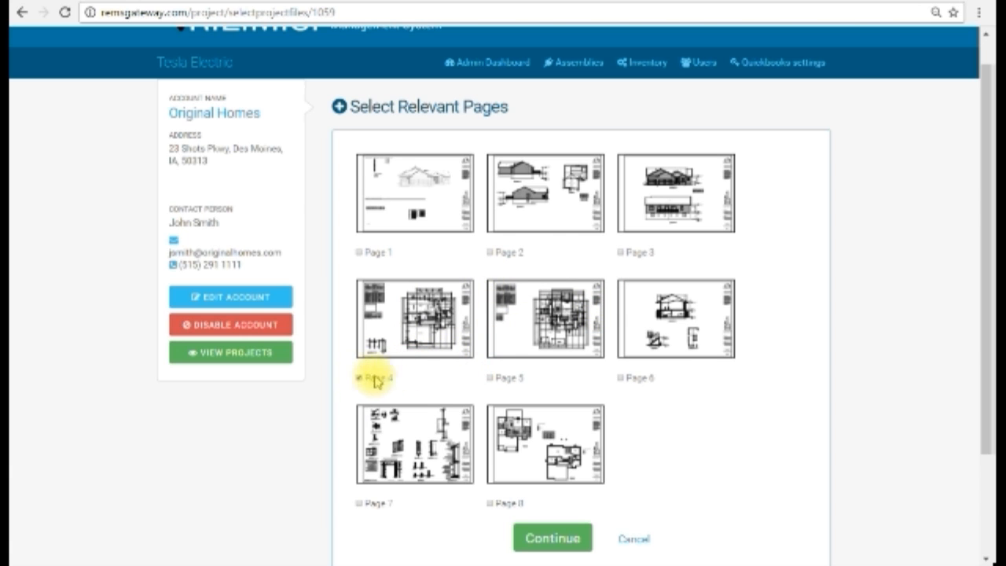
click(489, 378)
scroll(632, 401, down, 2)
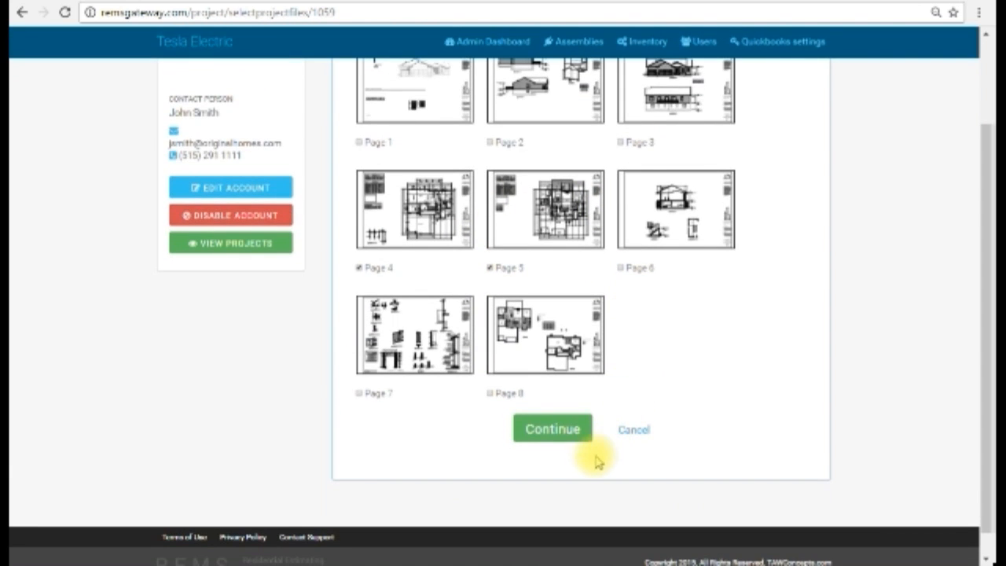
click(573, 437)
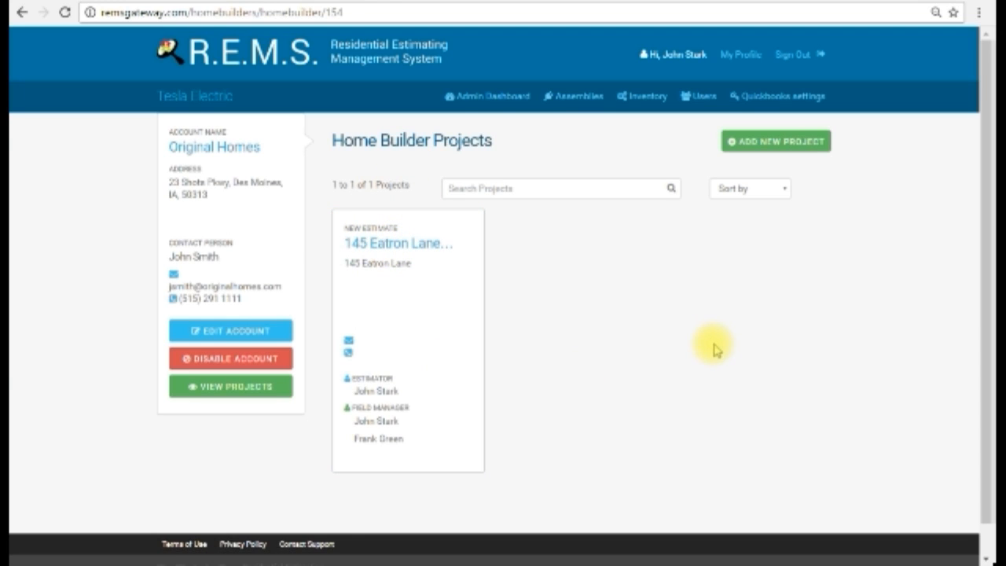
Examine the search field and the available sort options for the home builder's project list
click(589, 191)
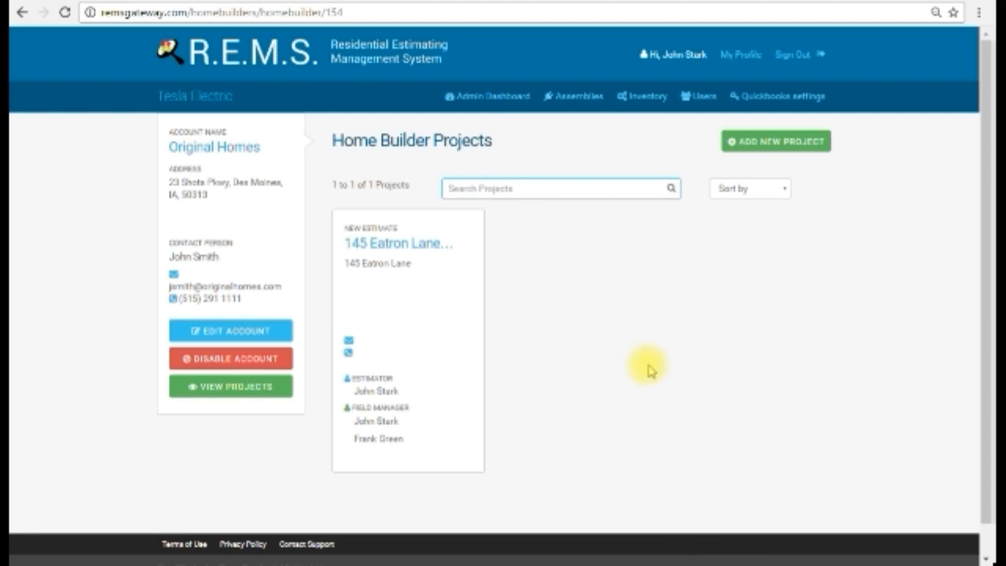
scroll(602, 353, down, 1)
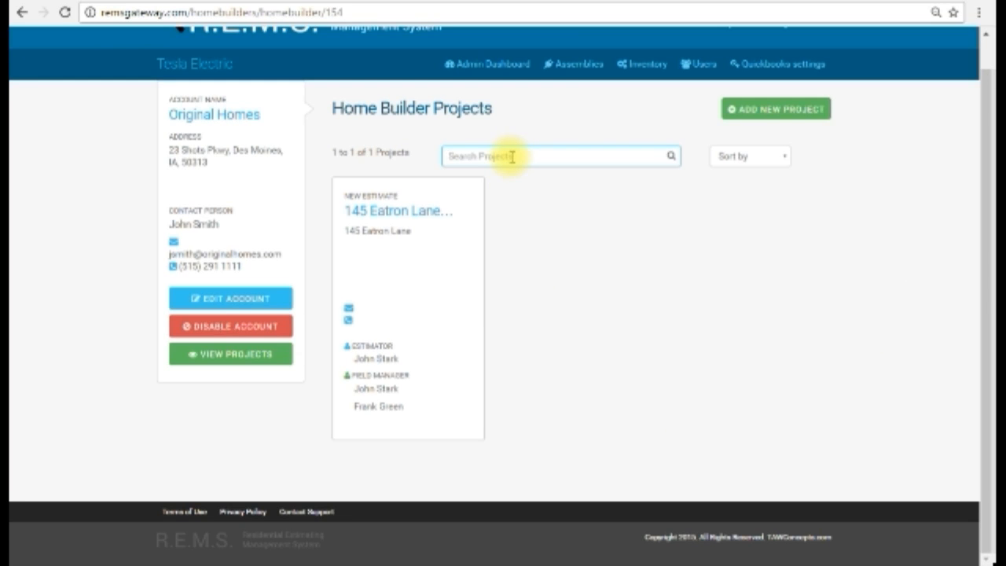
click(788, 157)
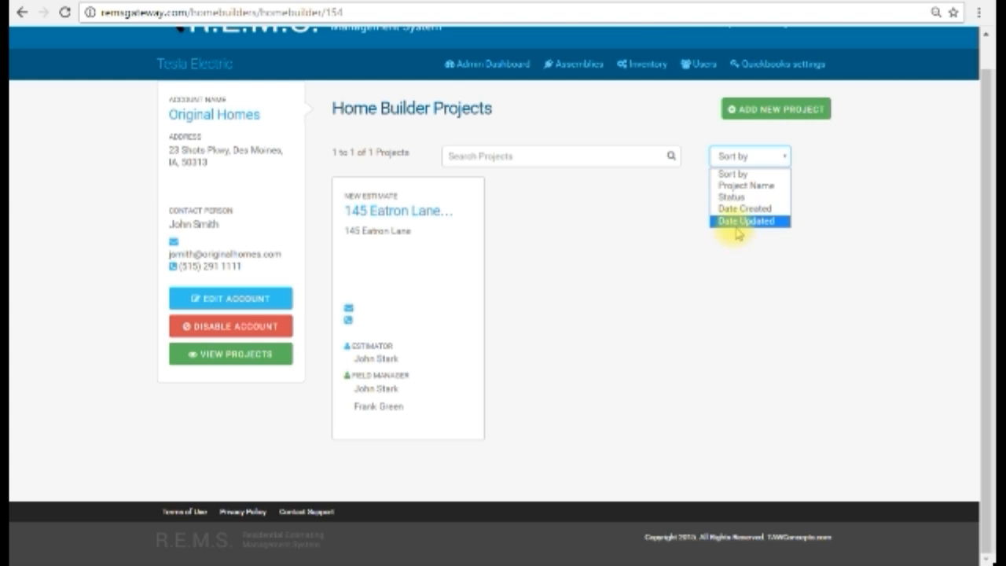
click(633, 308)
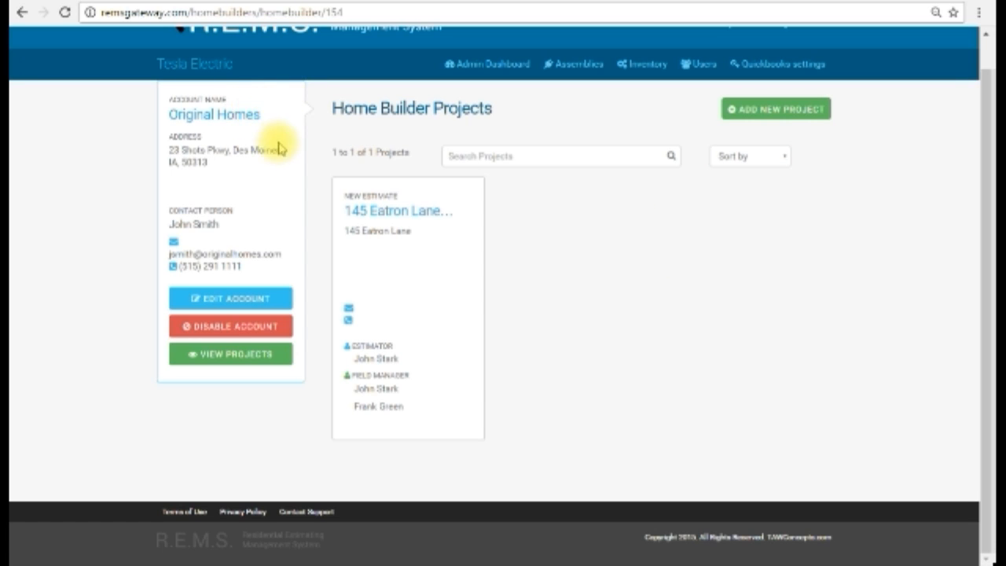
Open the Elay Plan project's information for editing and review its contact details, markups, files and staff assignments
click(412, 219)
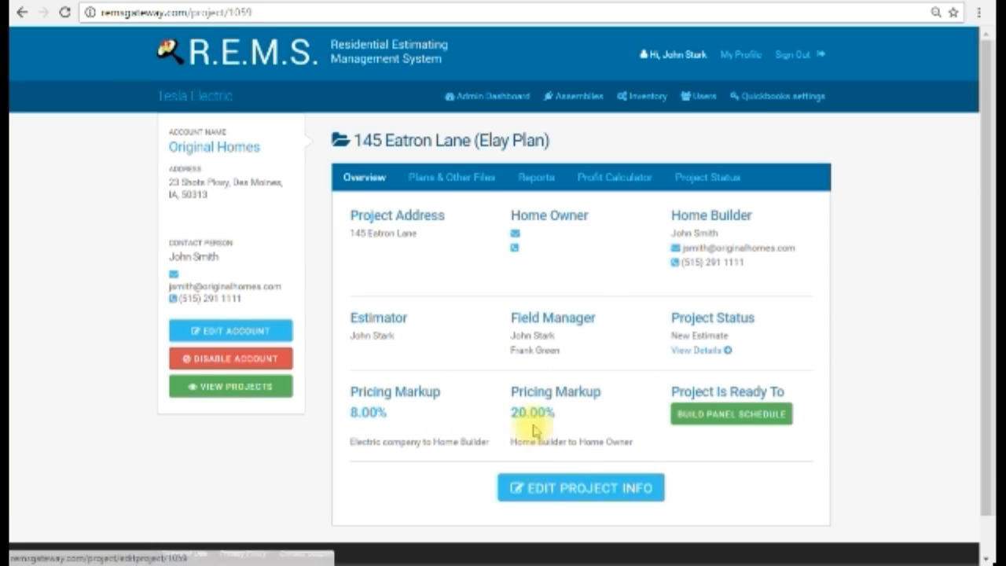
click(572, 503)
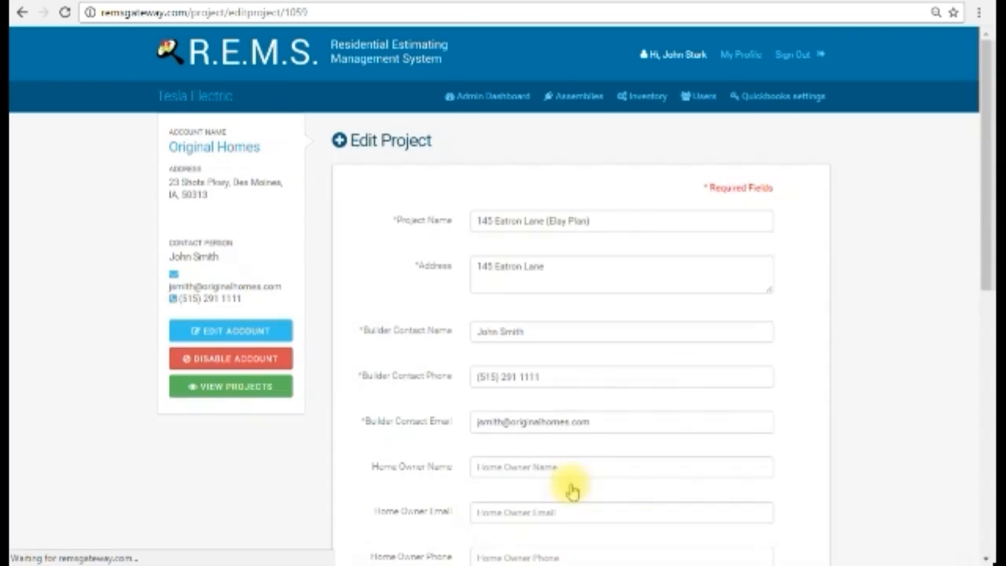
scroll(821, 367, down, 3)
scroll(819, 367, up, 3)
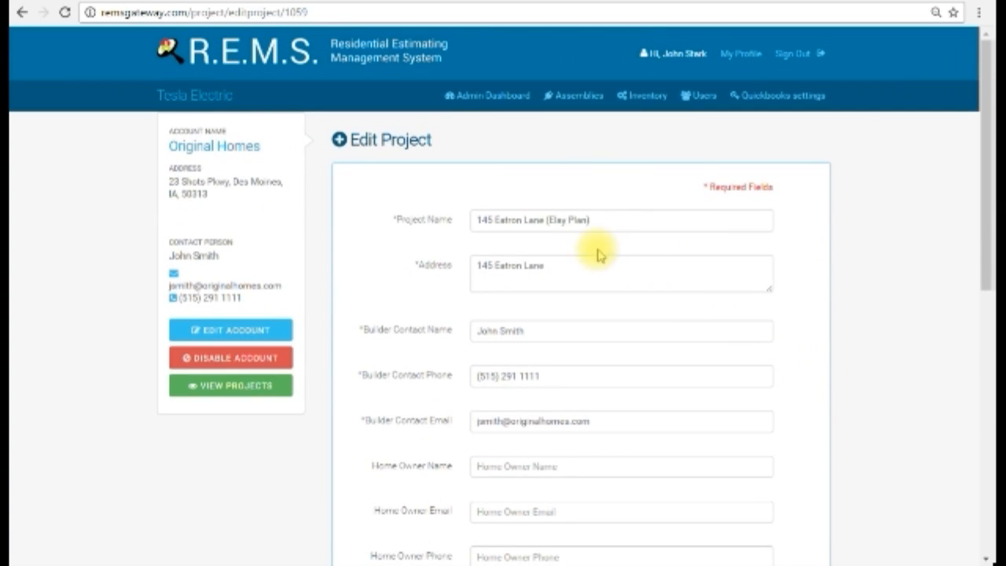
scroll(540, 154, down, 2)
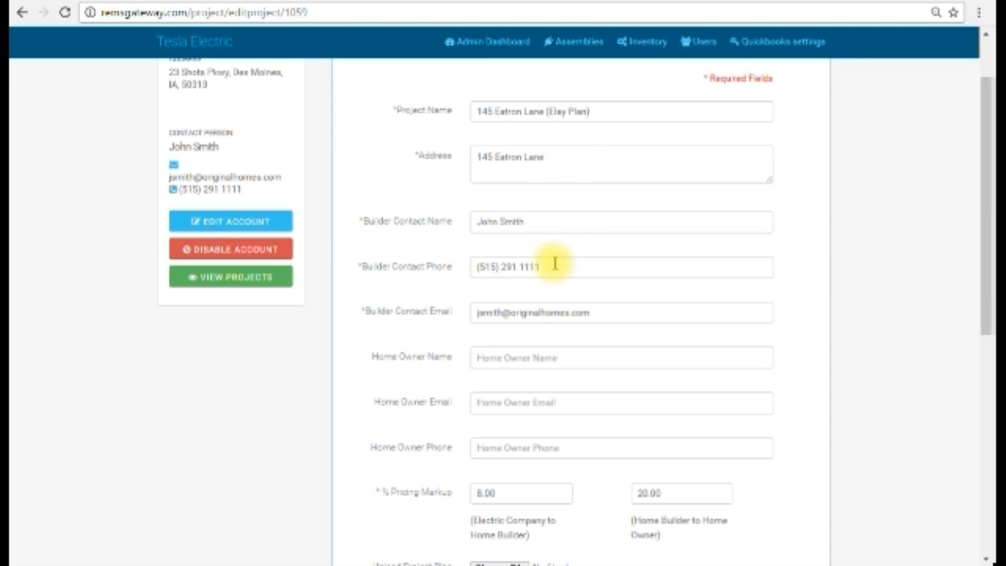
scroll(580, 331, down, 1)
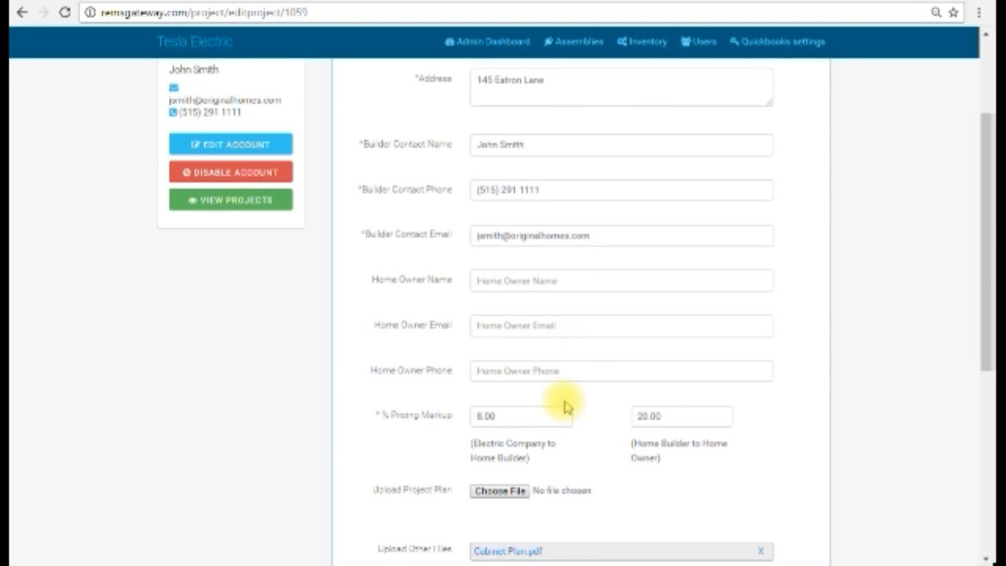
scroll(562, 406, down, 2)
scroll(568, 402, down, 1)
scroll(568, 403, up, 3)
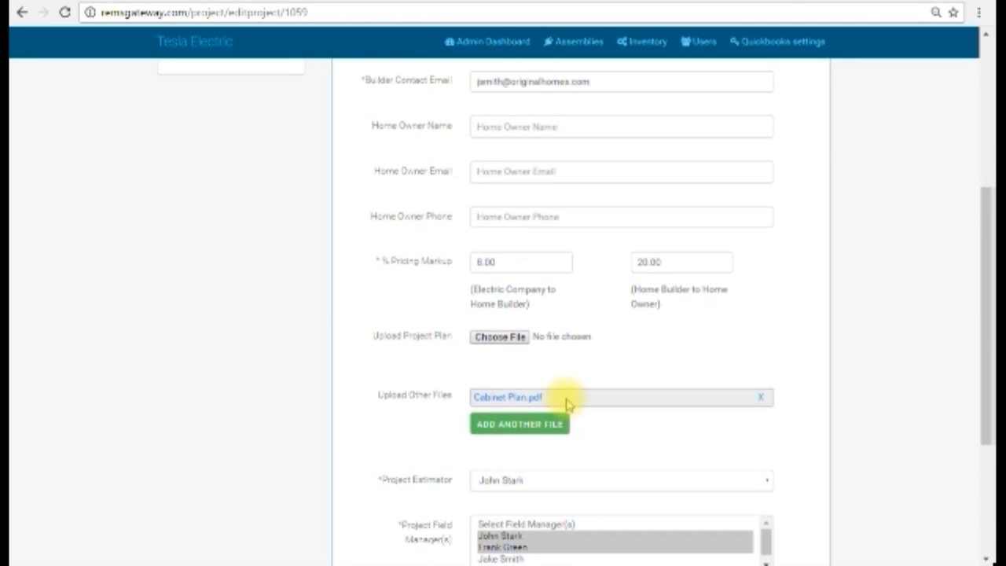
scroll(568, 403, down, 1)
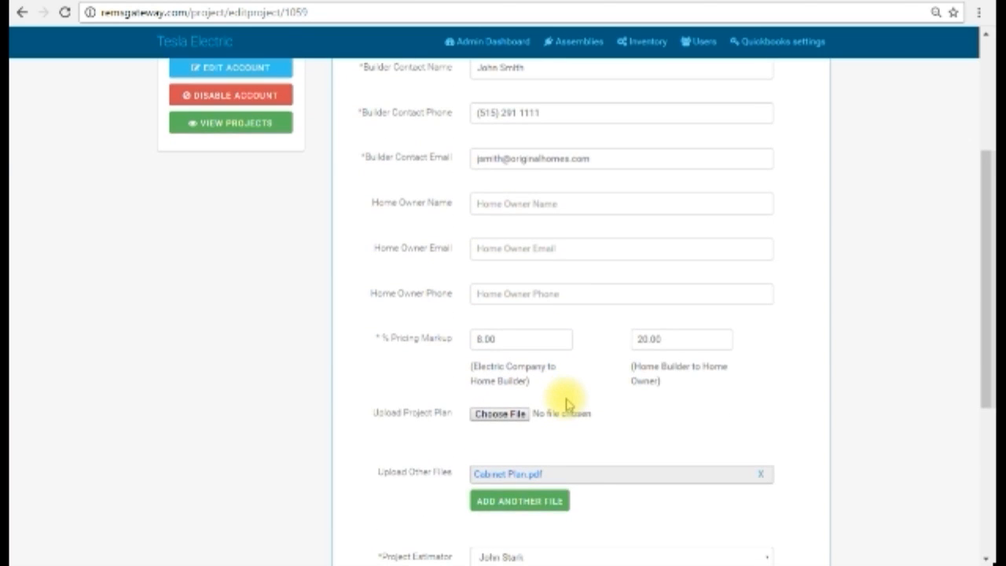
scroll(567, 401, down, 1)
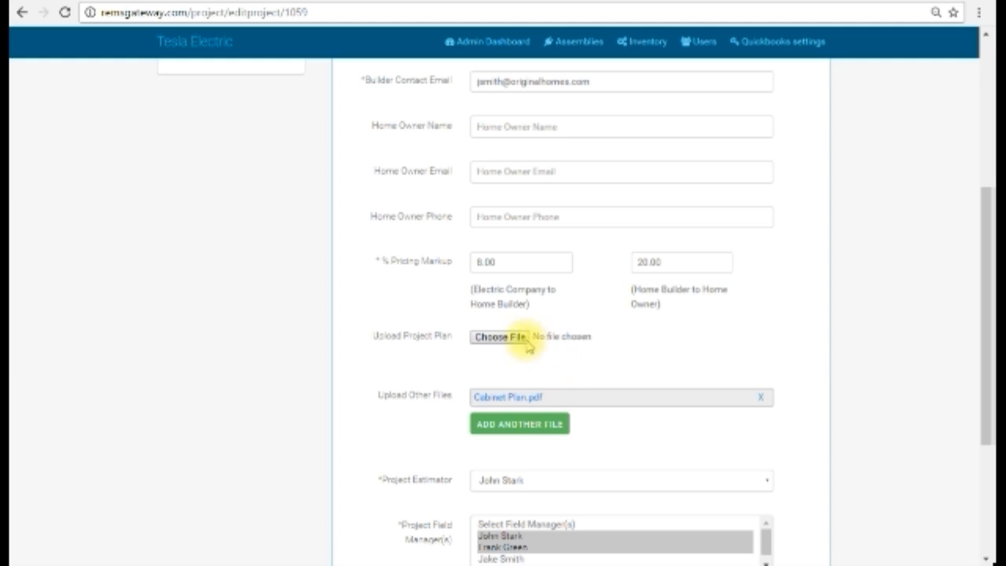
Check the file chooser for replacing the project plan, cancel it, and bring up an extra upload slot for other files
click(488, 338)
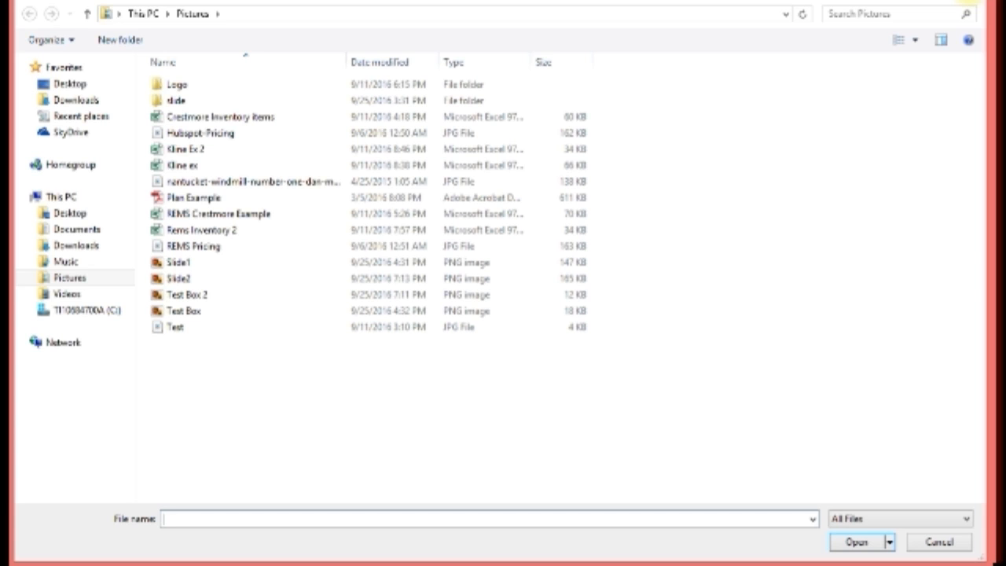
click(968, 1)
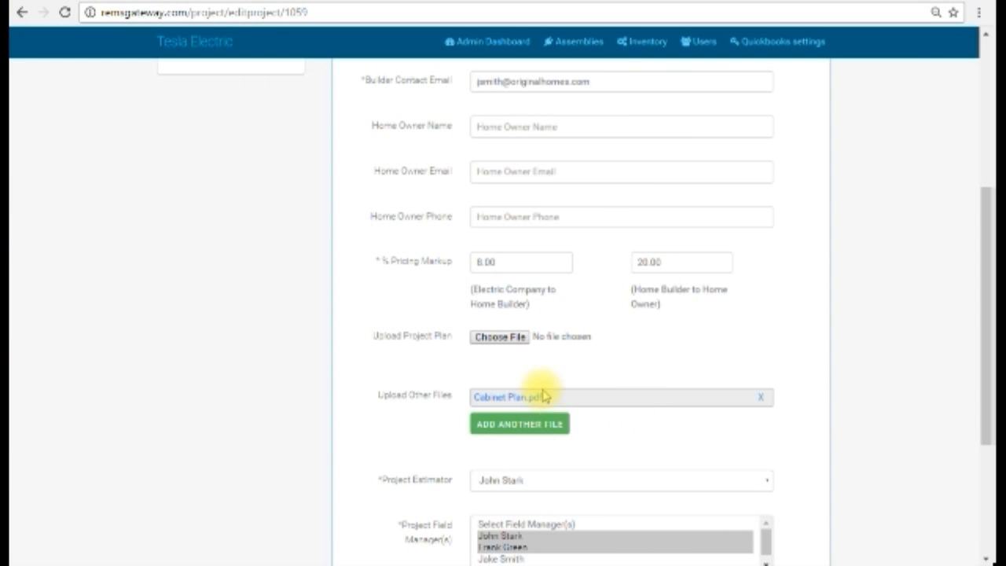
scroll(676, 418, down, 1)
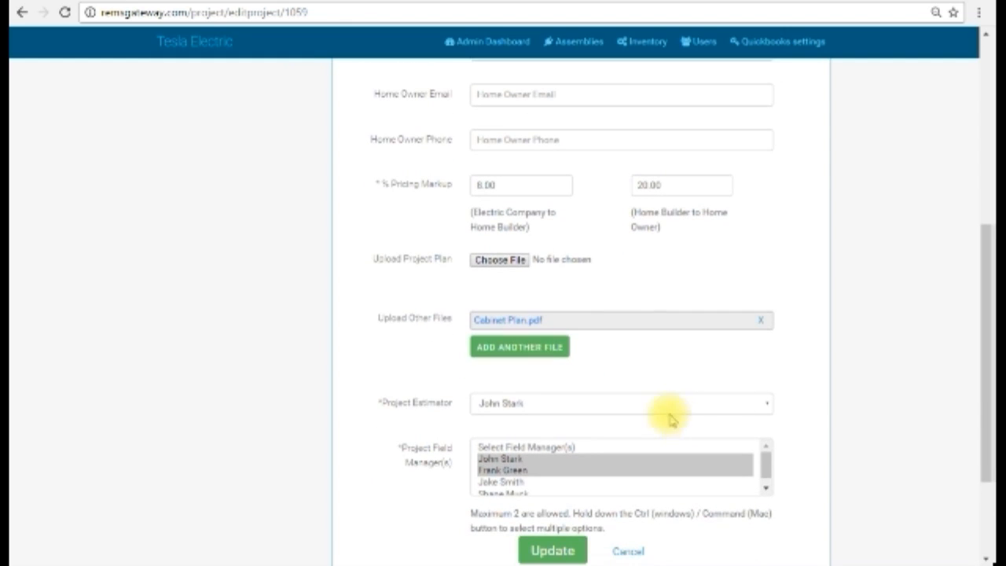
click(517, 348)
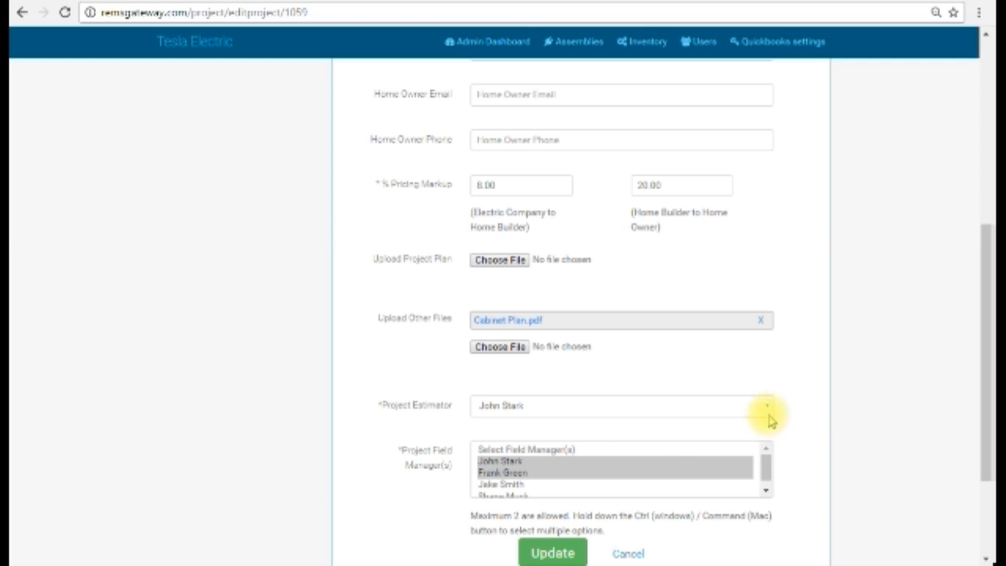
Reassign the Project Field Managers to the first and third people in the list, then update the project while keeping the old plan
scroll(813, 488, down, 1)
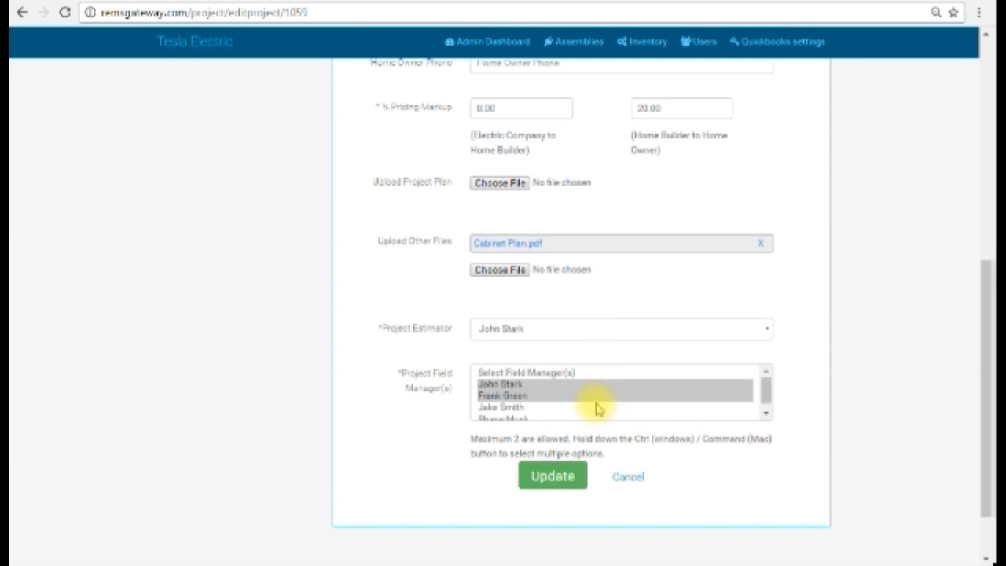
click(522, 399)
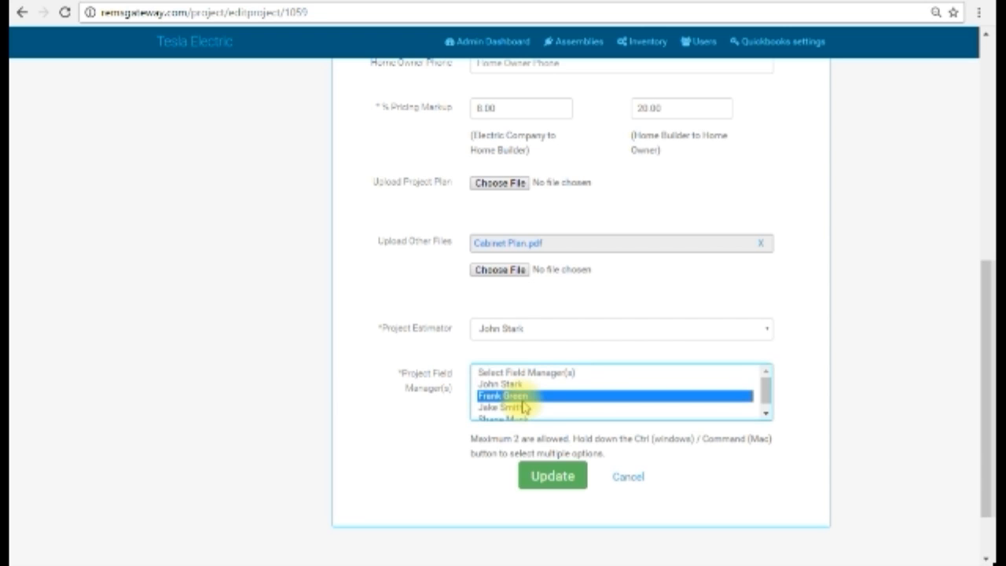
click(518, 385)
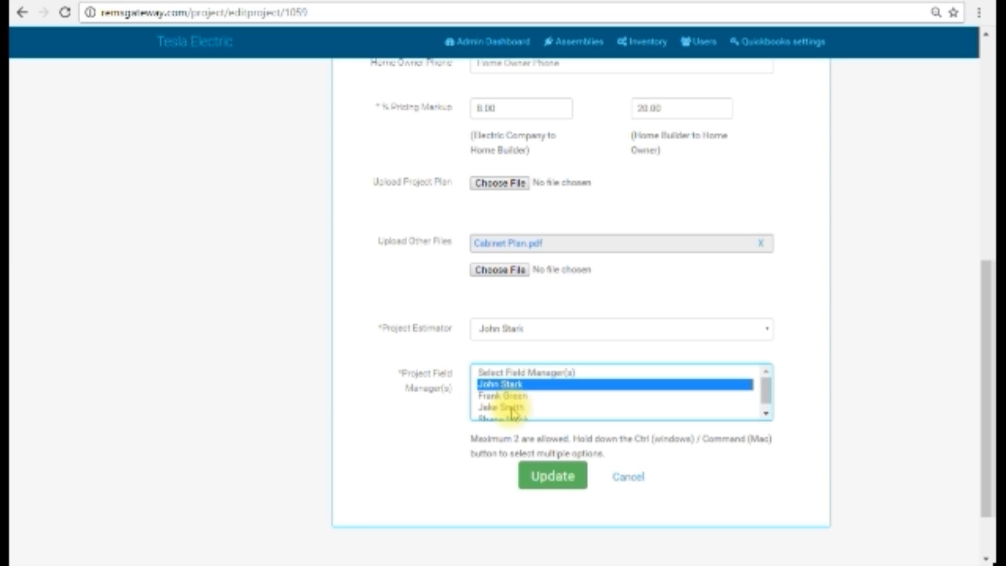
ctrl+click(512, 408)
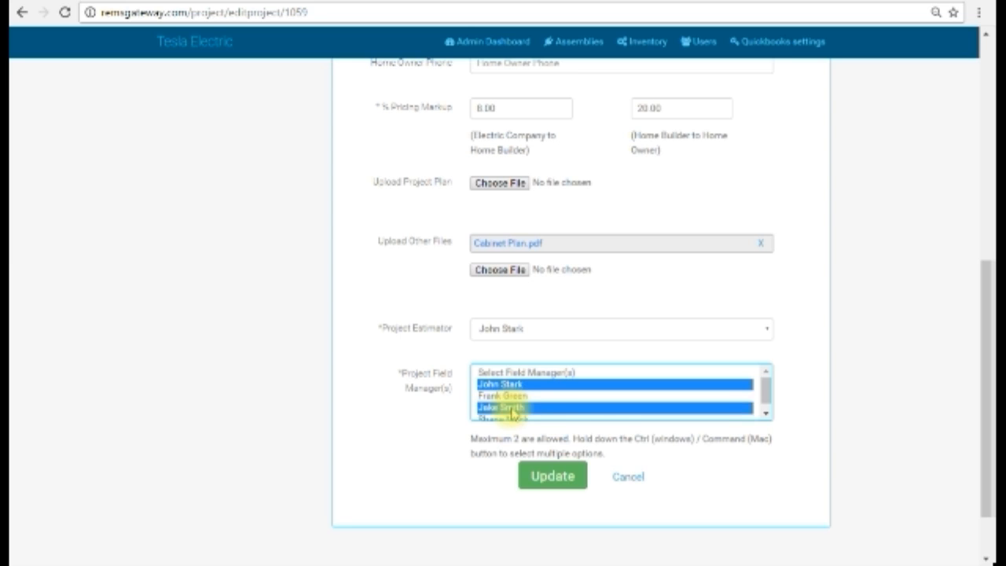
click(544, 478)
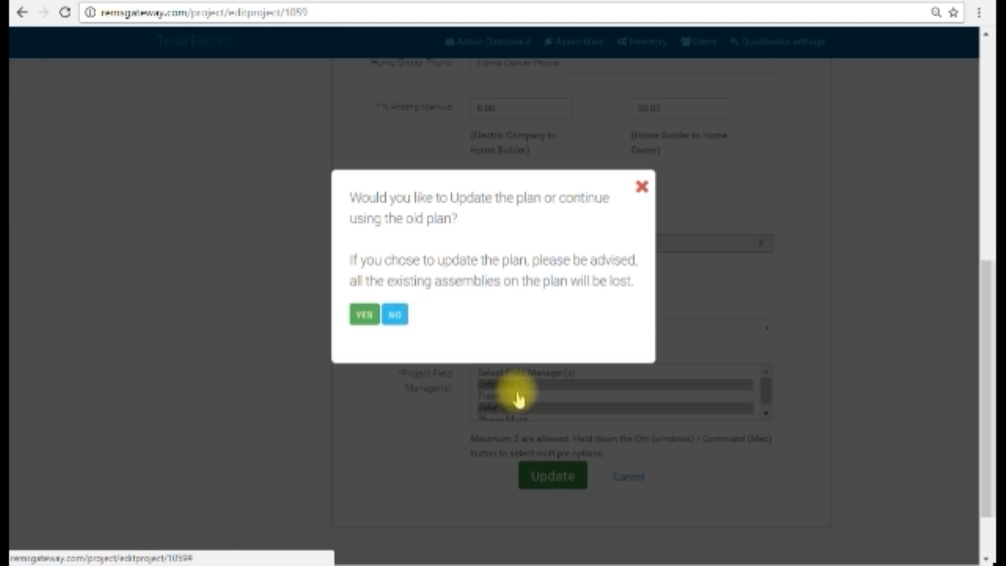
click(395, 317)
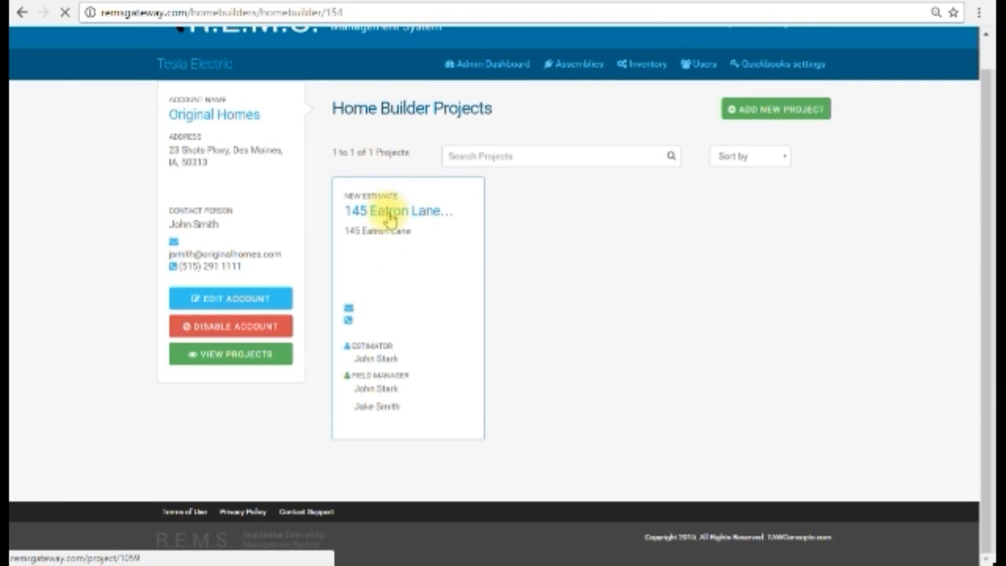
Reopen the Elay Plan project, view its panel schedule page and return to the project overview
click(389, 219)
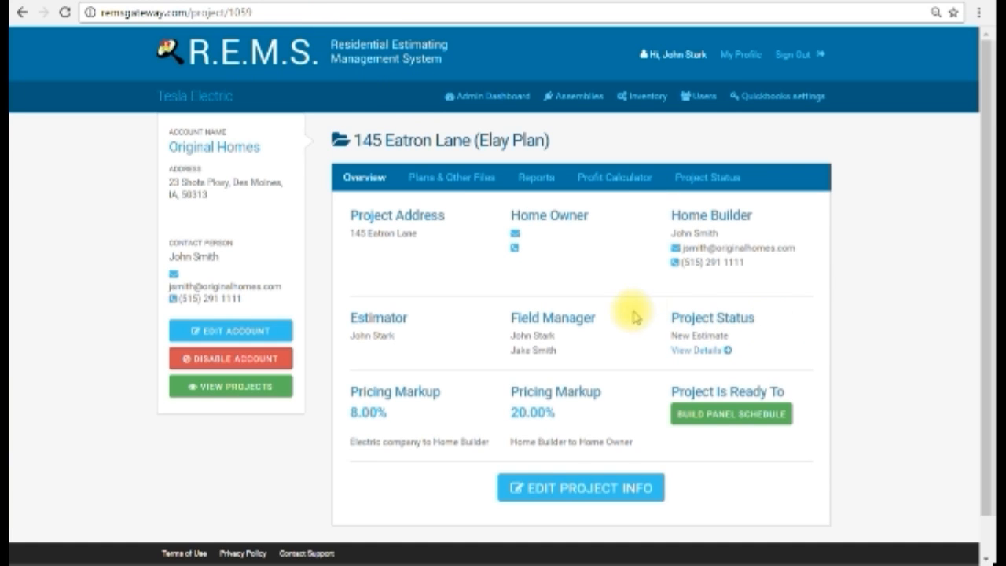
click(755, 420)
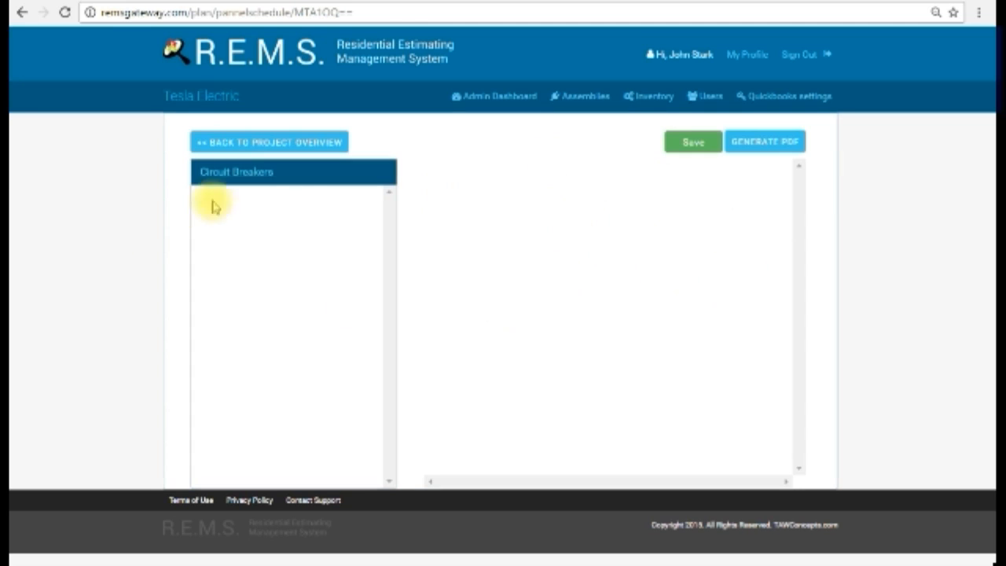
click(275, 146)
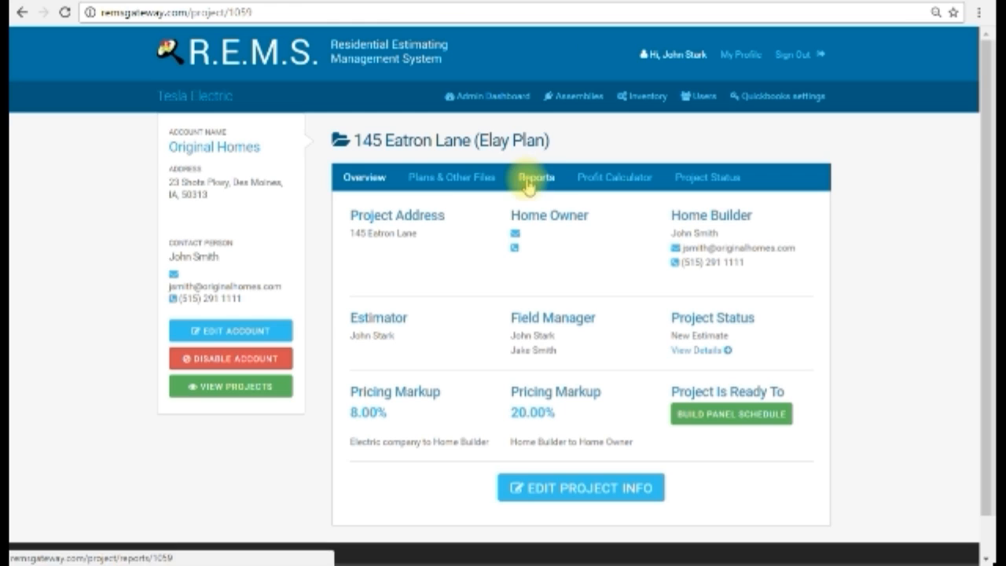
Review the project's plans and other files, and view the attached cabinet plan file
click(460, 178)
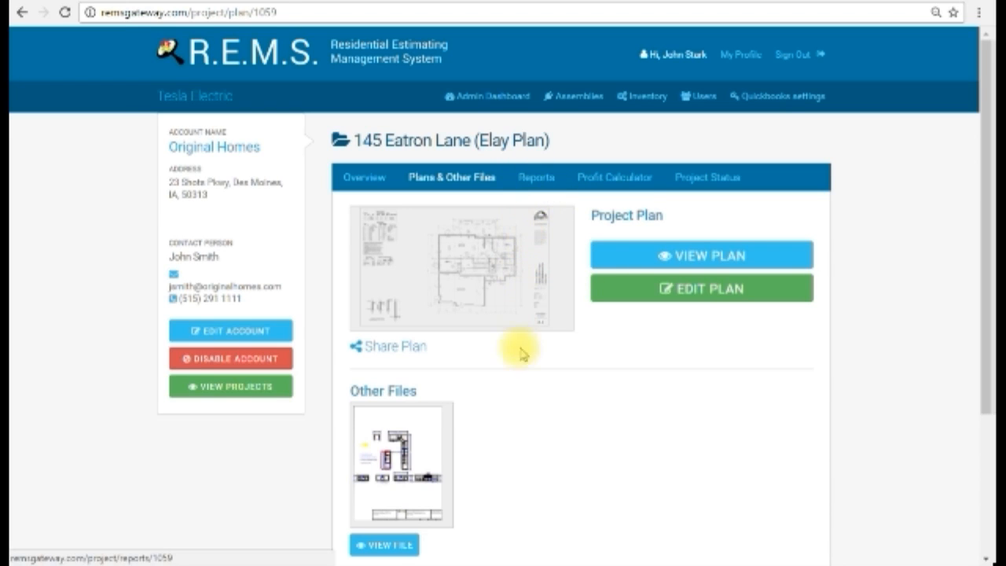
scroll(449, 422, down, 2)
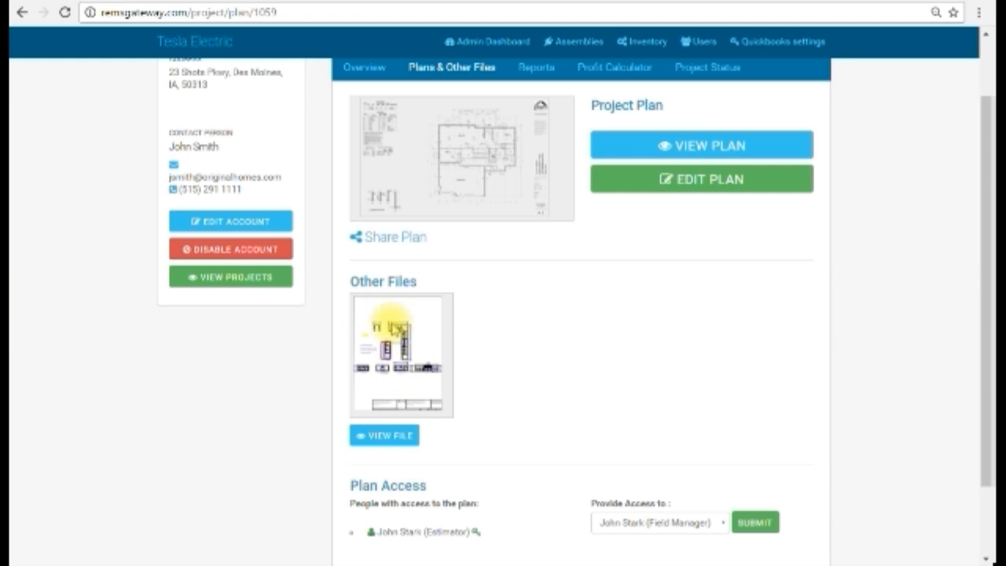
click(386, 440)
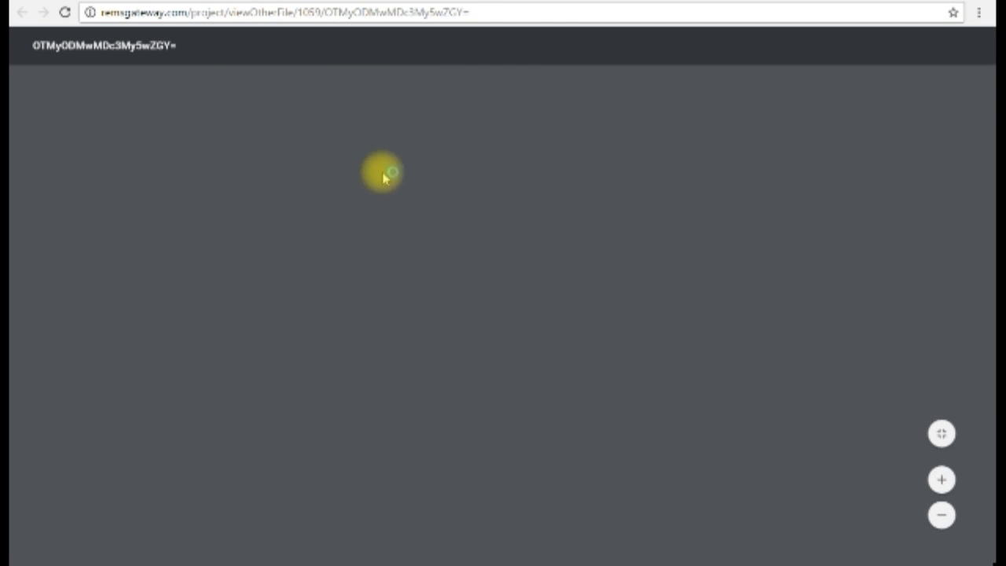
scroll(498, 316, down, 5)
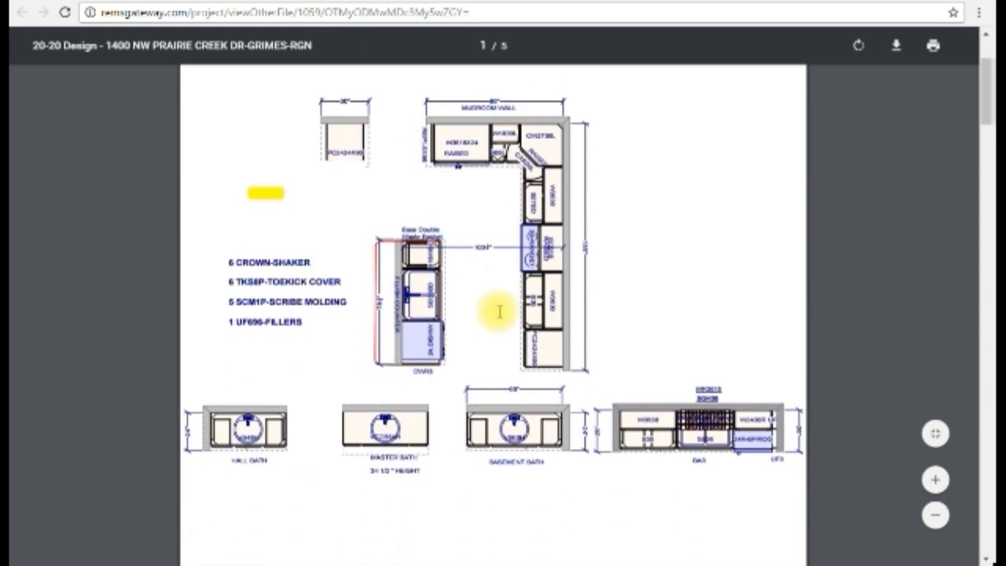
scroll(499, 315, up, 4)
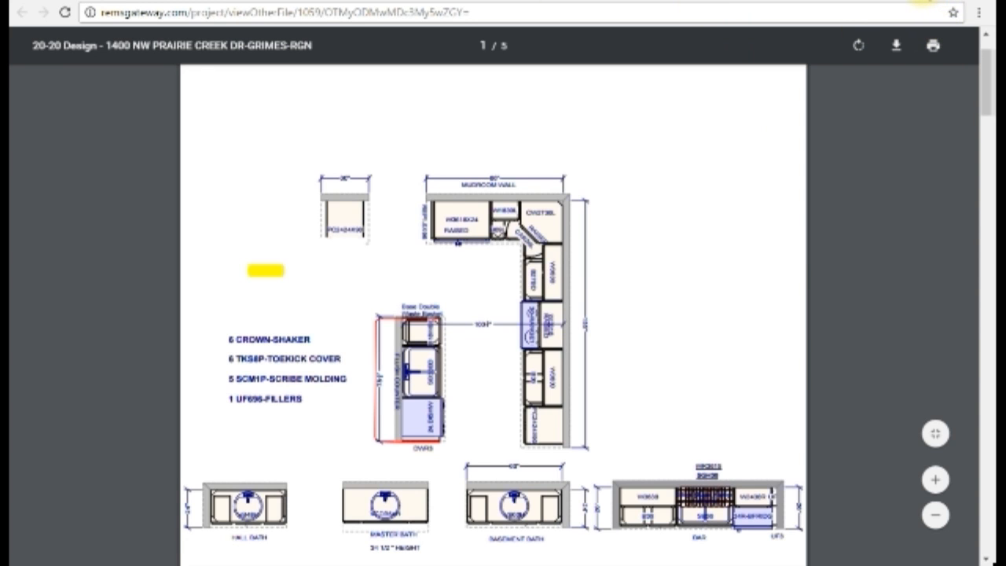
click(926, 2)
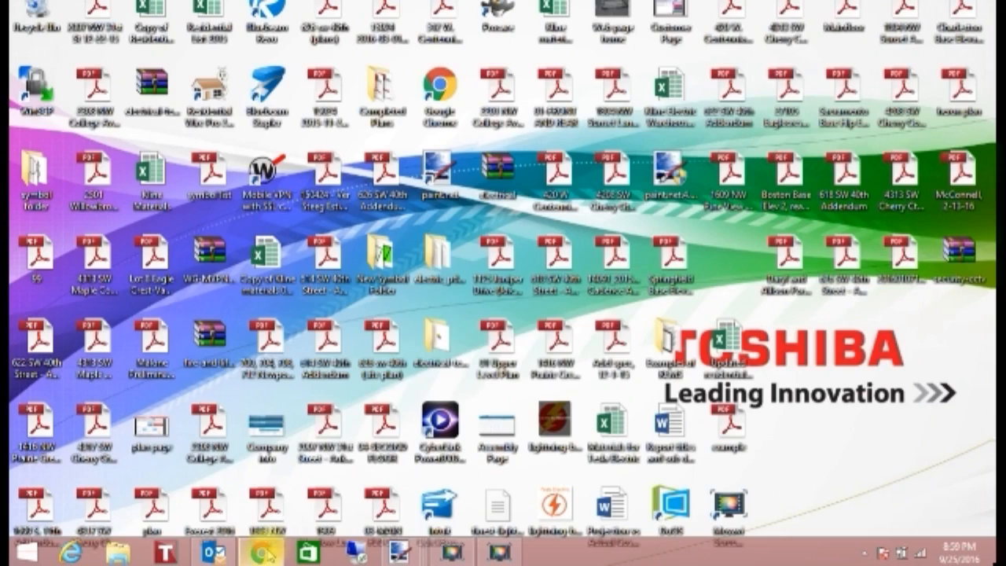
click(260, 552)
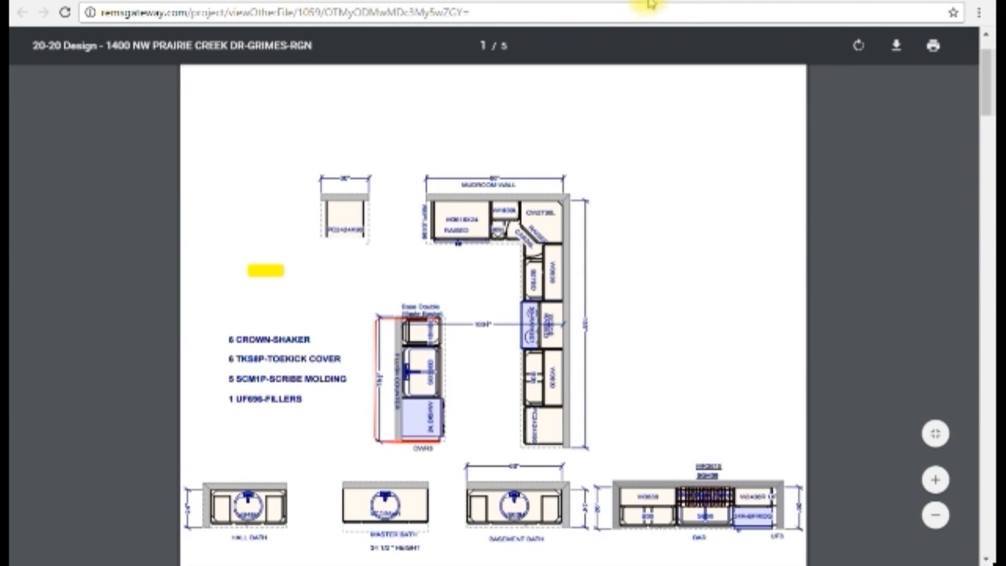
Leave the cabinet plan file and return to the project's plans and other files in a maximized window
click(905, 3)
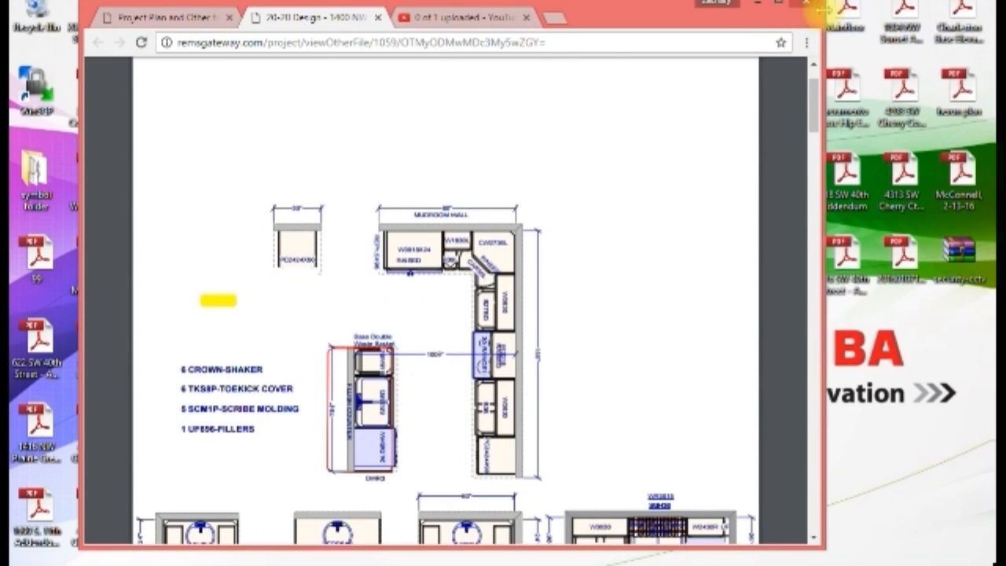
click(192, 17)
click(780, 4)
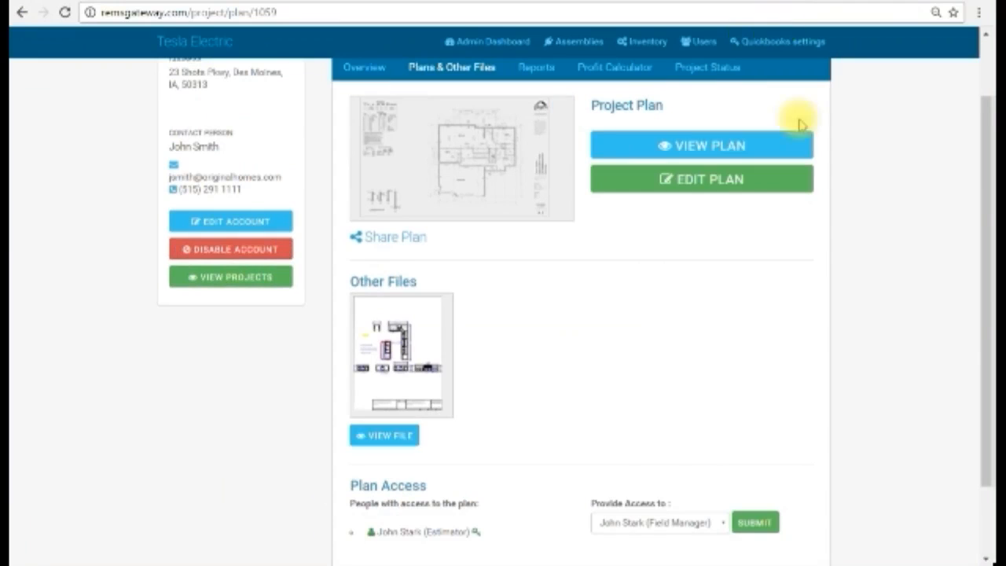
Check the project's plan access section and list the people who can be given access to the plan
scroll(752, 381, down, 2)
scroll(750, 377, up, 2)
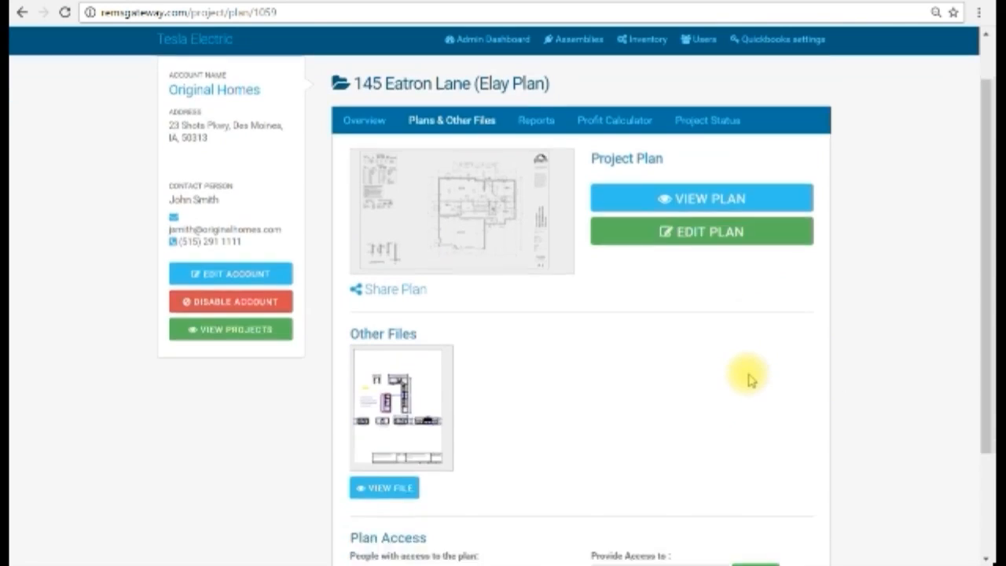
scroll(749, 377, down, 2)
scroll(604, 317, down, 1)
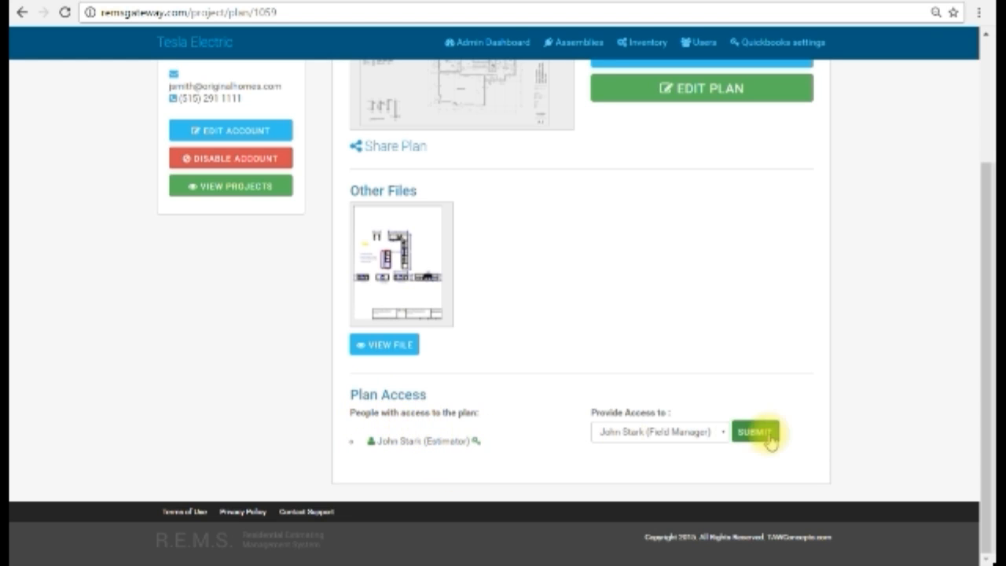
click(723, 434)
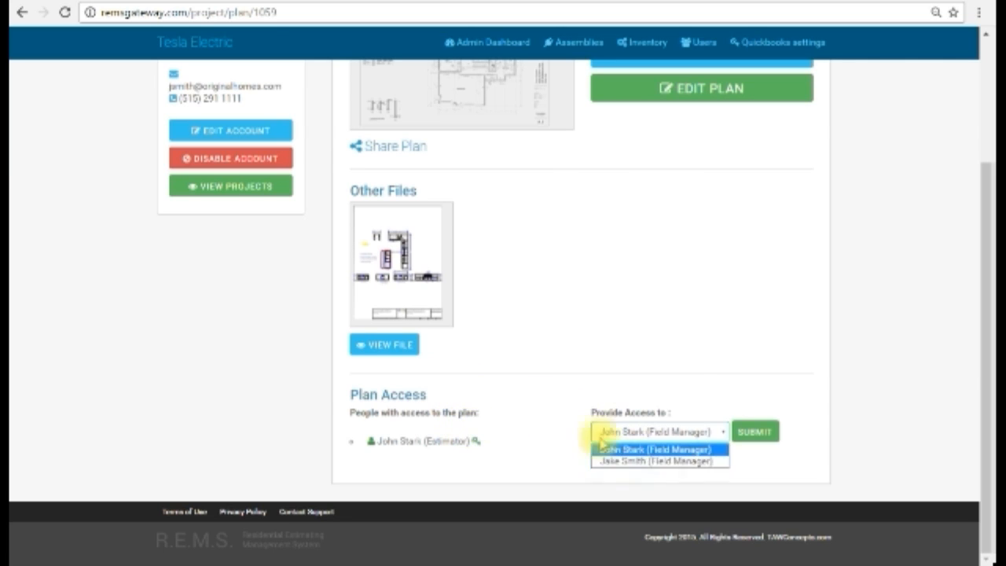
Open the project's reports and examine the available picklist, estimate, invoice, change order and profit report types
scroll(681, 370, up, 3)
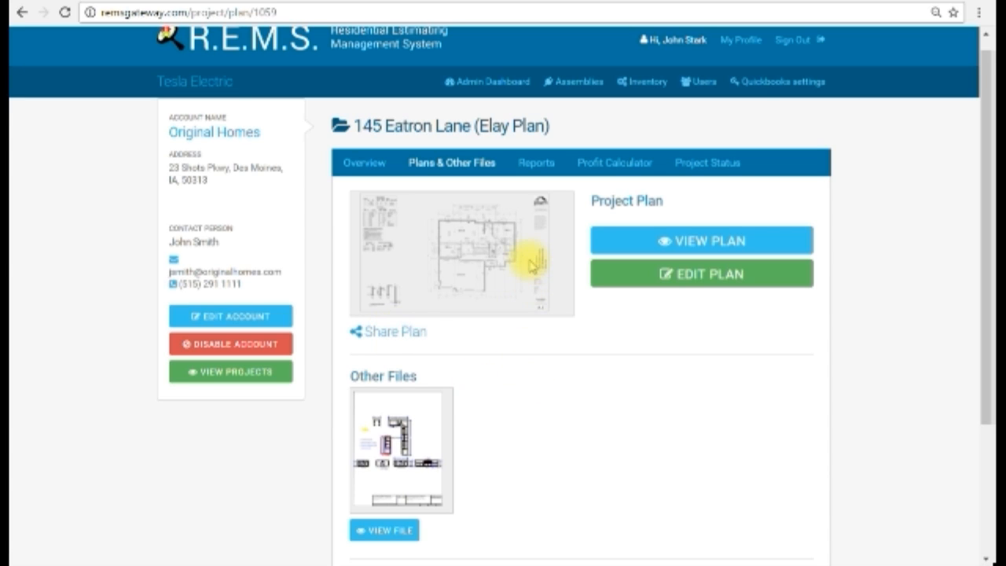
click(531, 172)
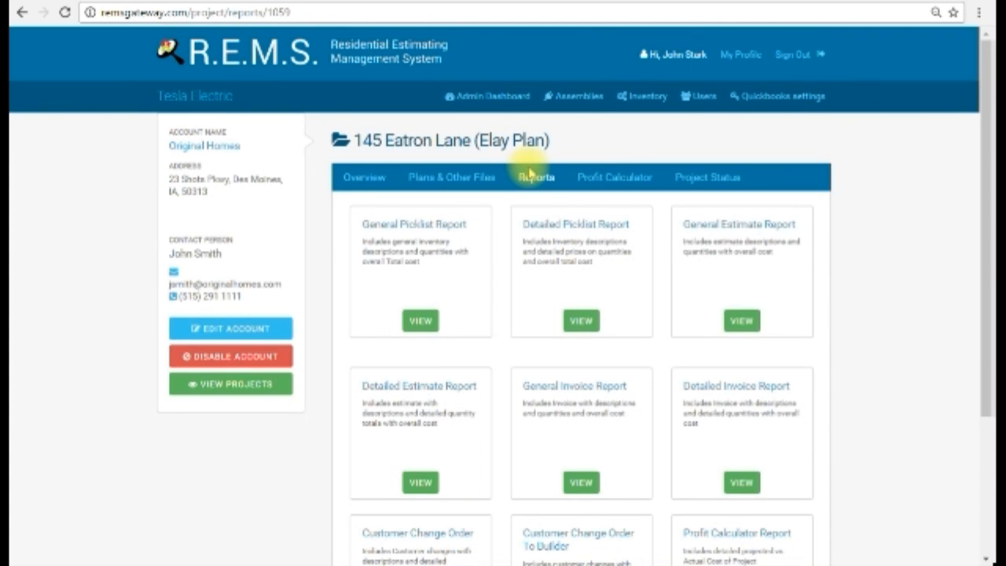
scroll(715, 315, down, 3)
scroll(717, 312, up, 1)
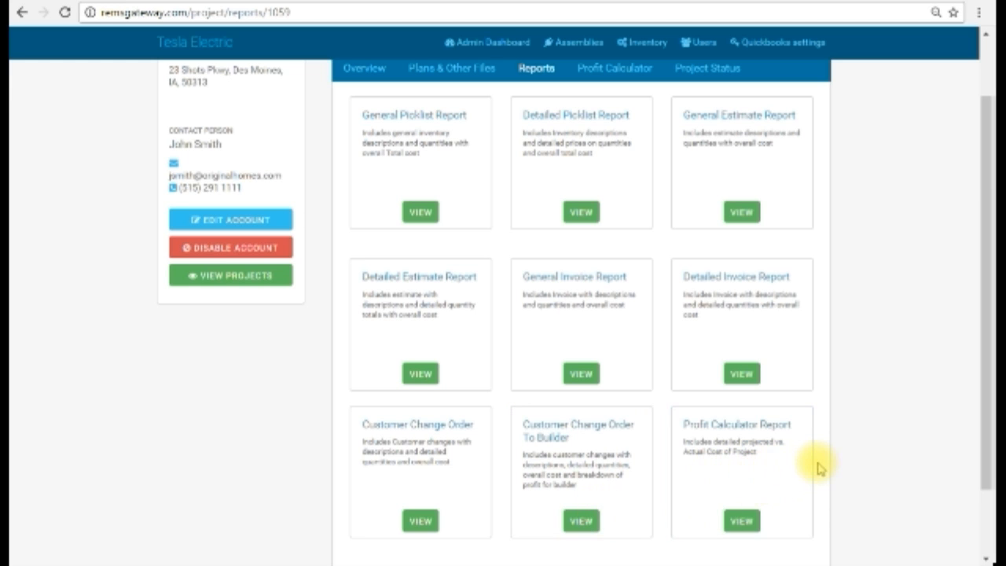
scroll(763, 348, up, 2)
scroll(872, 359, down, 3)
scroll(873, 362, up, 1)
scroll(786, 353, up, 2)
scroll(691, 370, down, 2)
scroll(680, 374, down, 2)
scroll(681, 371, up, 2)
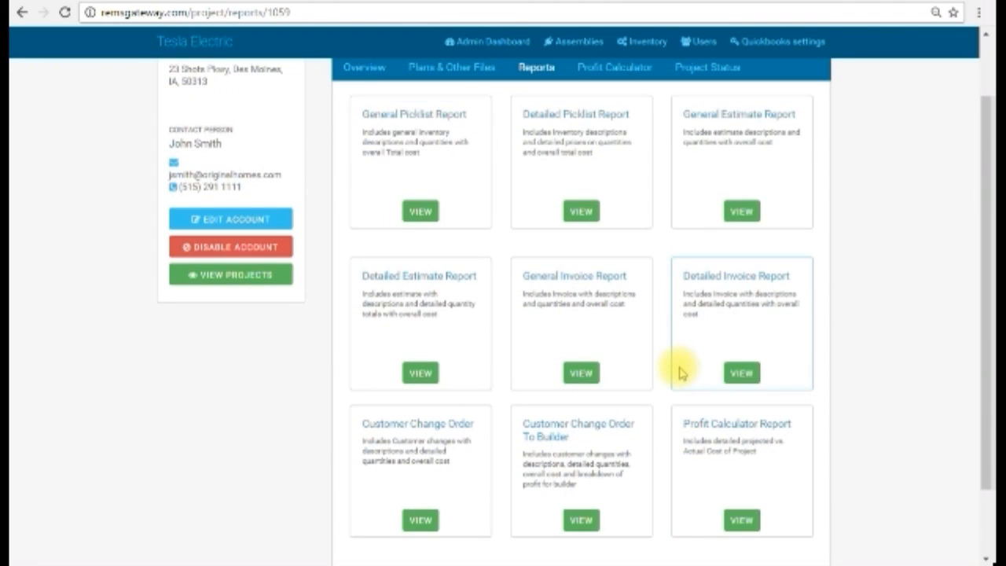
View the project's profit calculator, and look through the stages on its project status page
scroll(680, 374, up, 2)
click(618, 179)
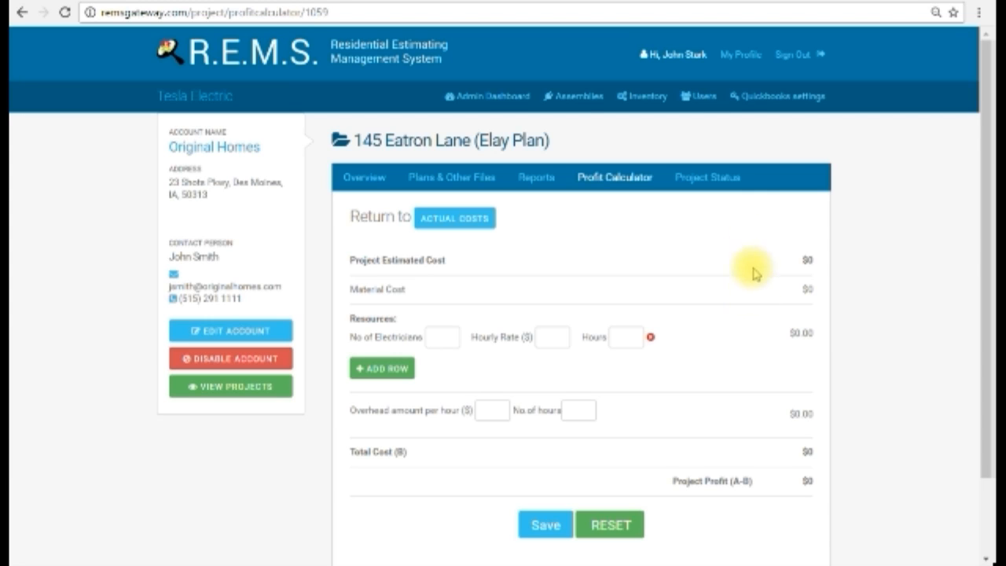
click(709, 188)
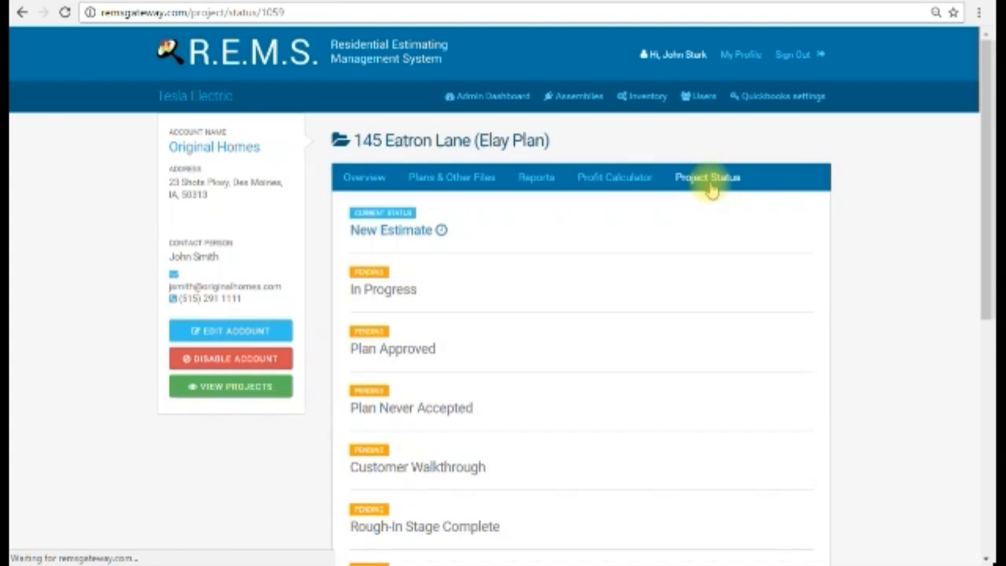
scroll(597, 322, down, 5)
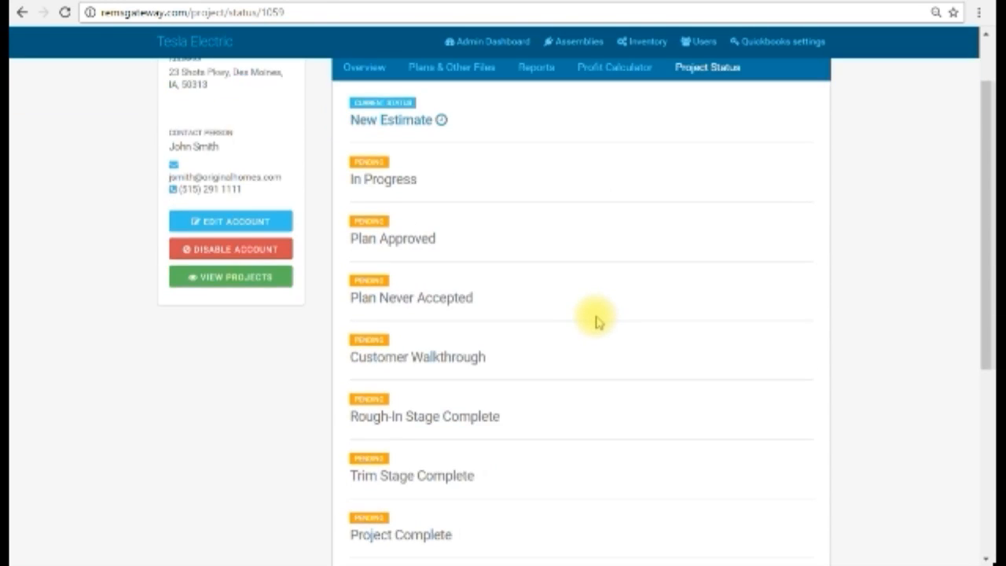
scroll(597, 322, up, 5)
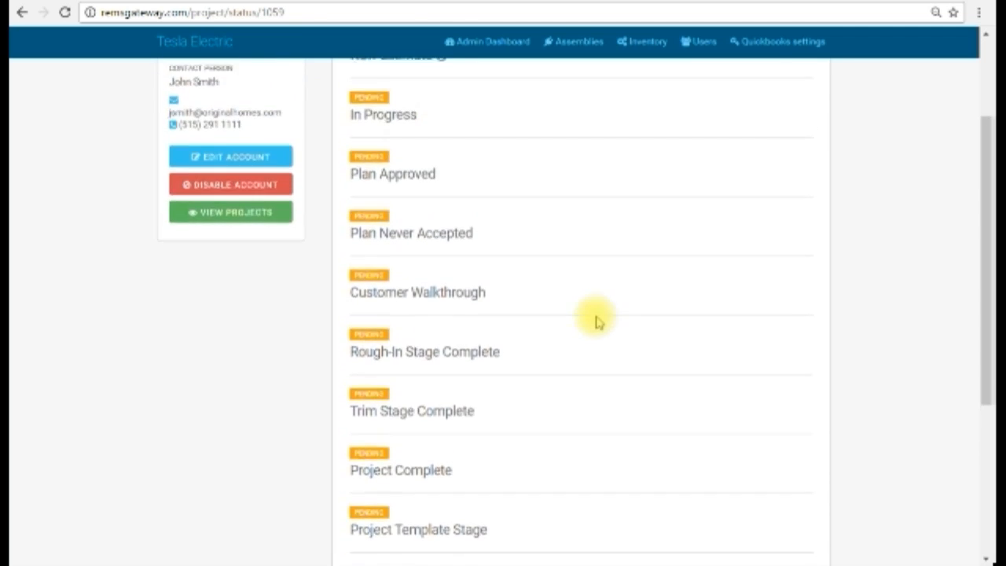
scroll(598, 322, down, 2)
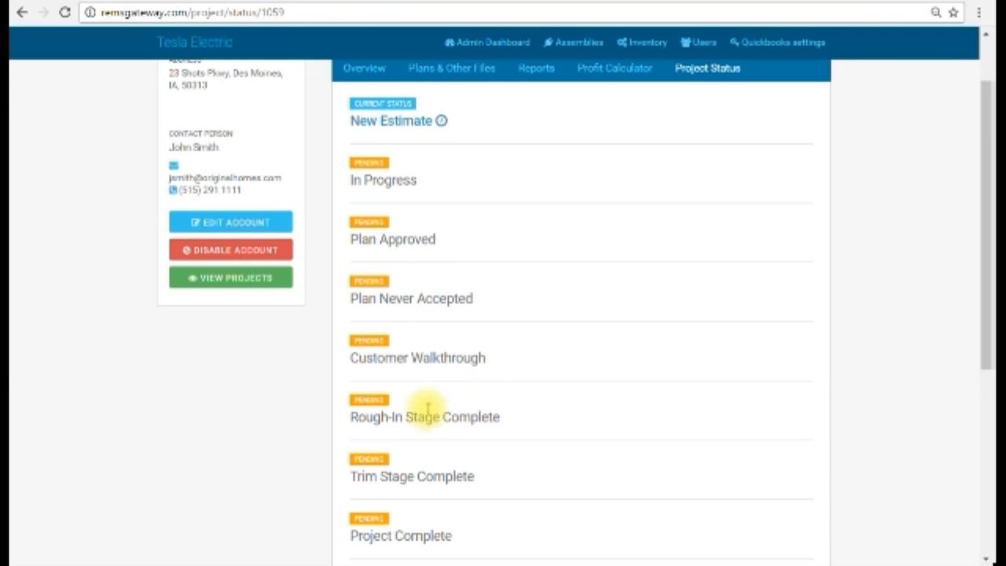
Examine the Update Status form below the project stages, including the available status options and the comments field
scroll(510, 352, down, 1)
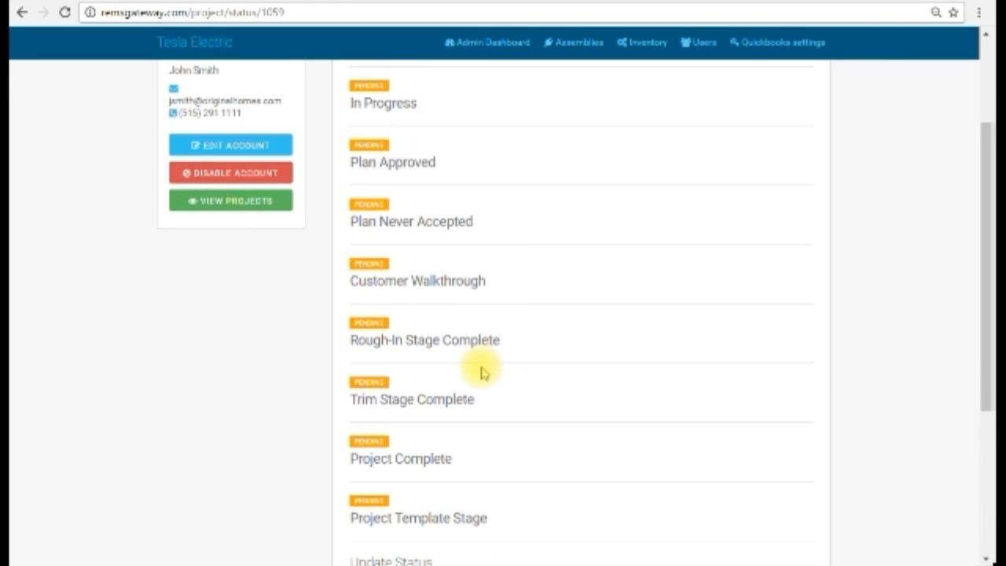
scroll(483, 371, down, 1)
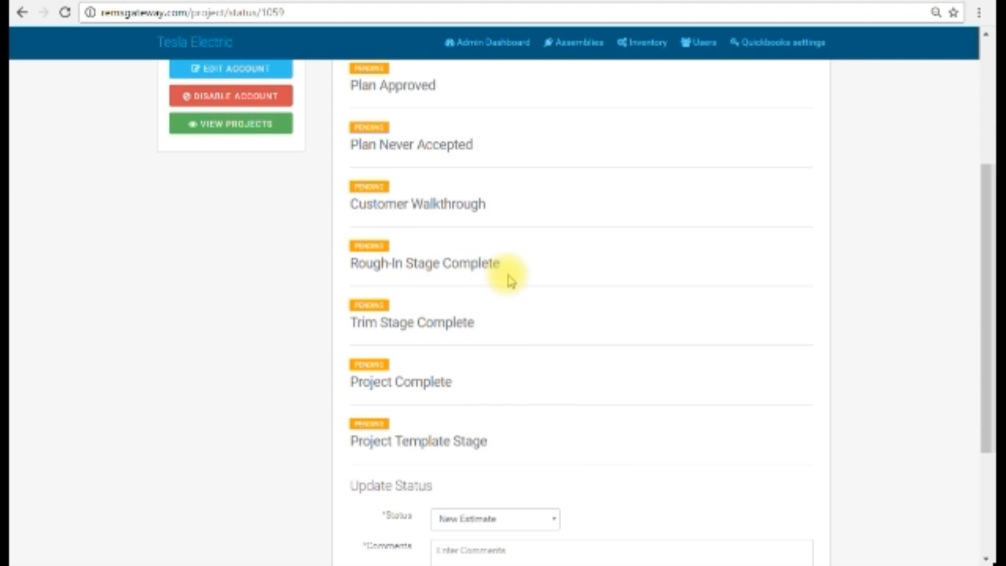
scroll(613, 448, down, 1)
click(548, 442)
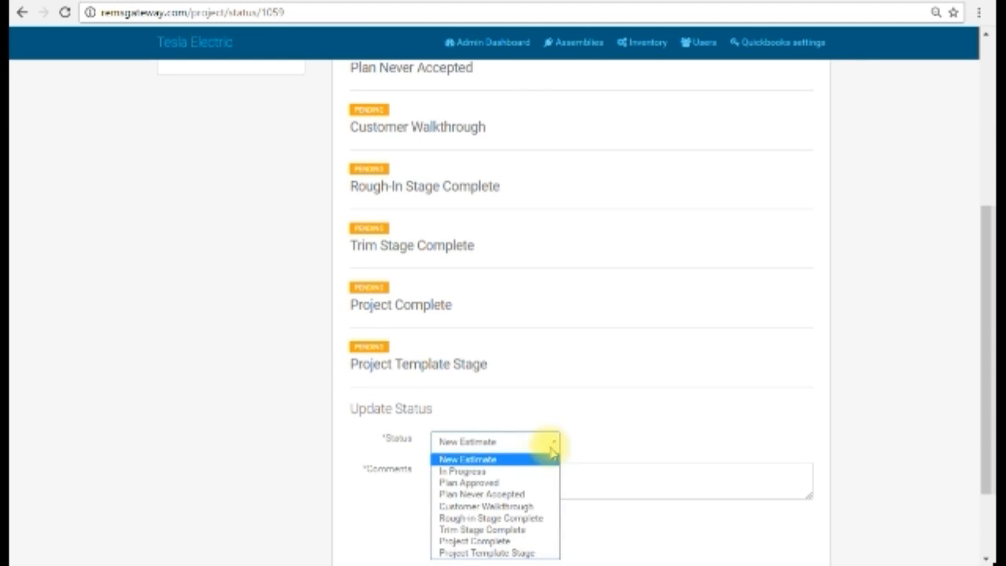
scroll(511, 539, down, 1)
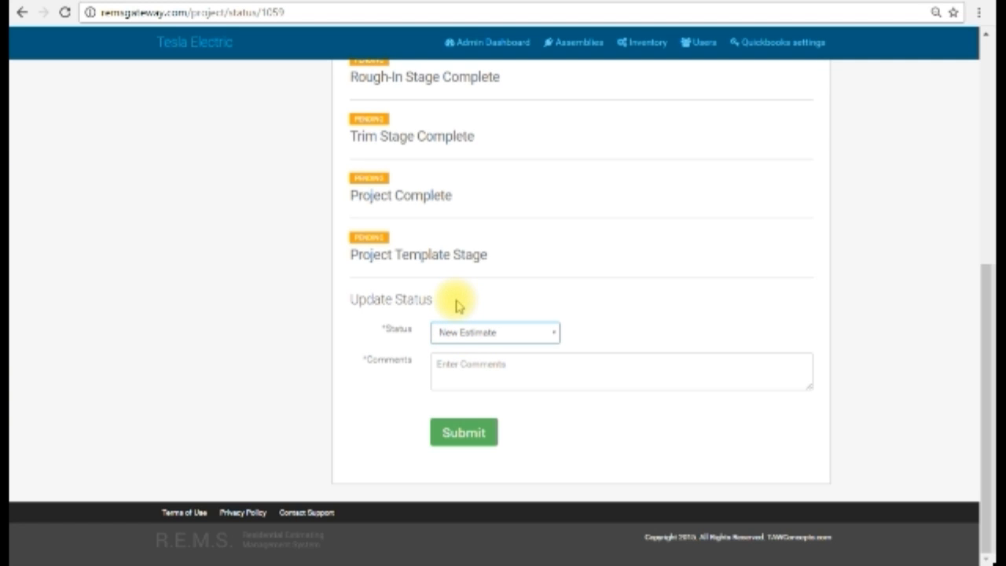
scroll(483, 197, up, 4)
scroll(483, 196, down, 3)
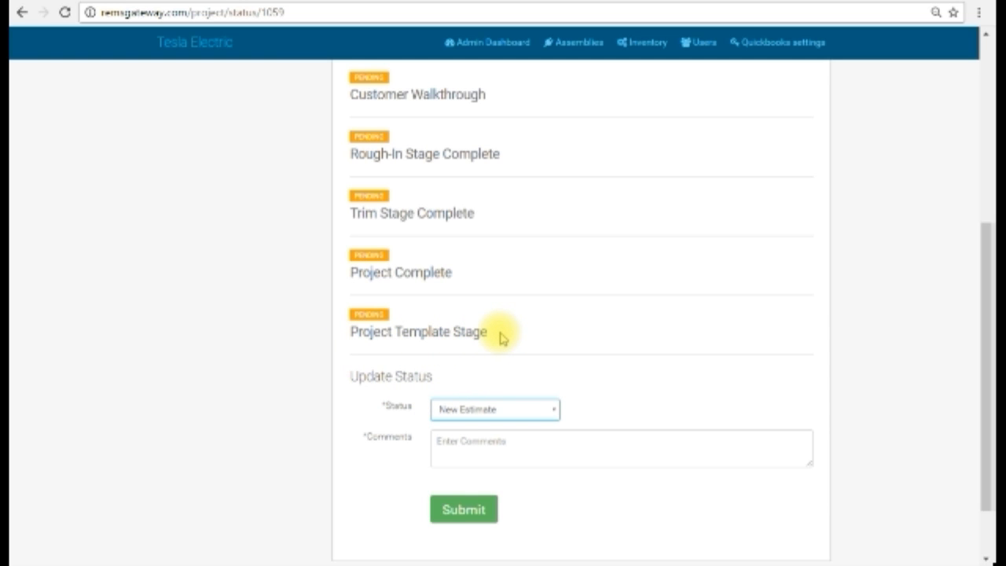
scroll(503, 337, up, 5)
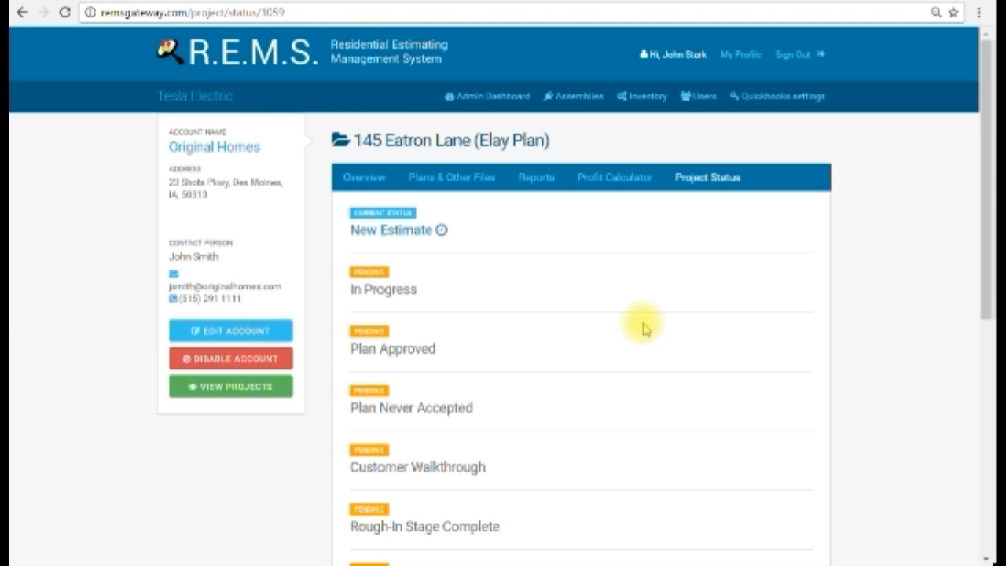
scroll(641, 327, down, 4)
scroll(640, 327, up, 4)
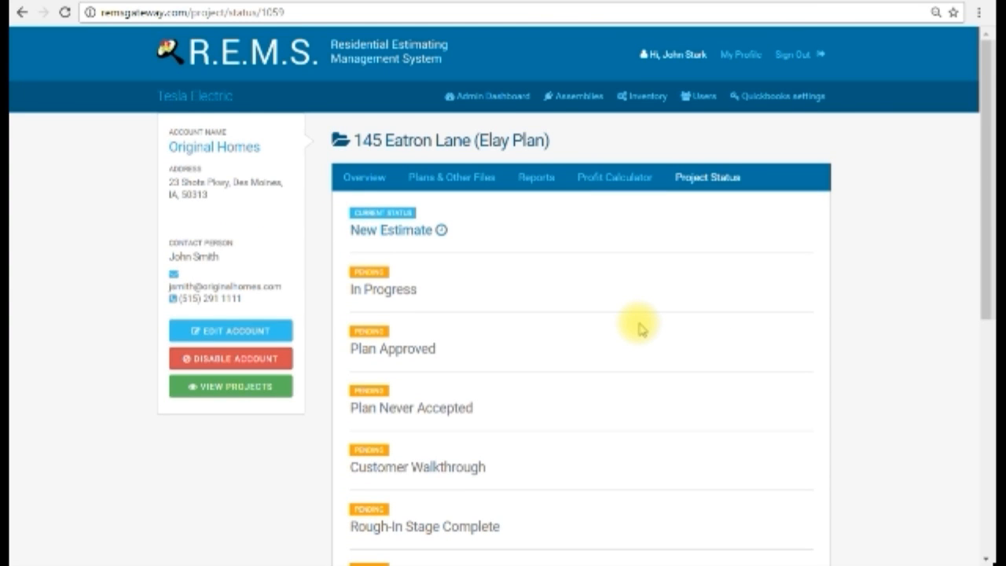
scroll(590, 328, down, 1)
scroll(597, 328, up, 1)
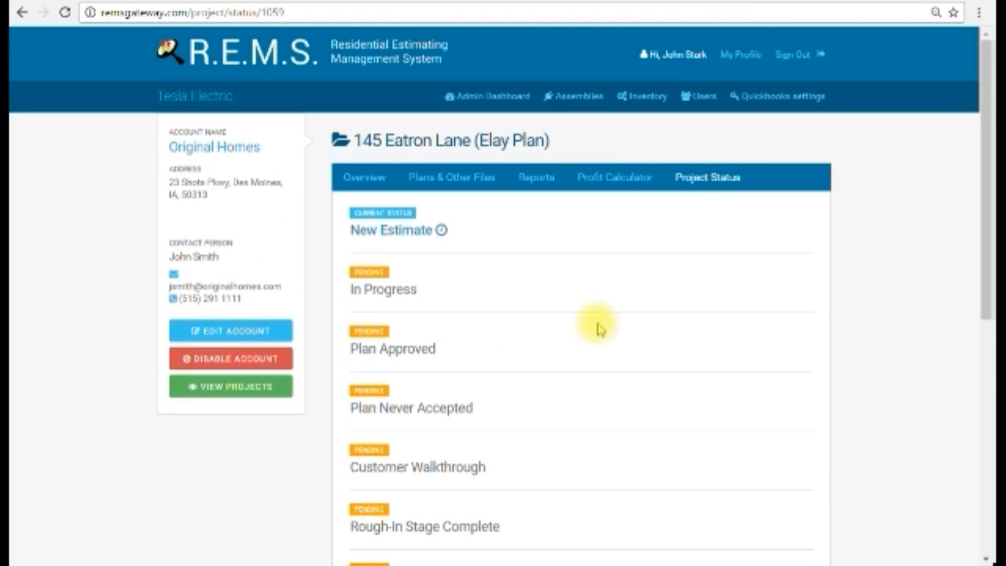